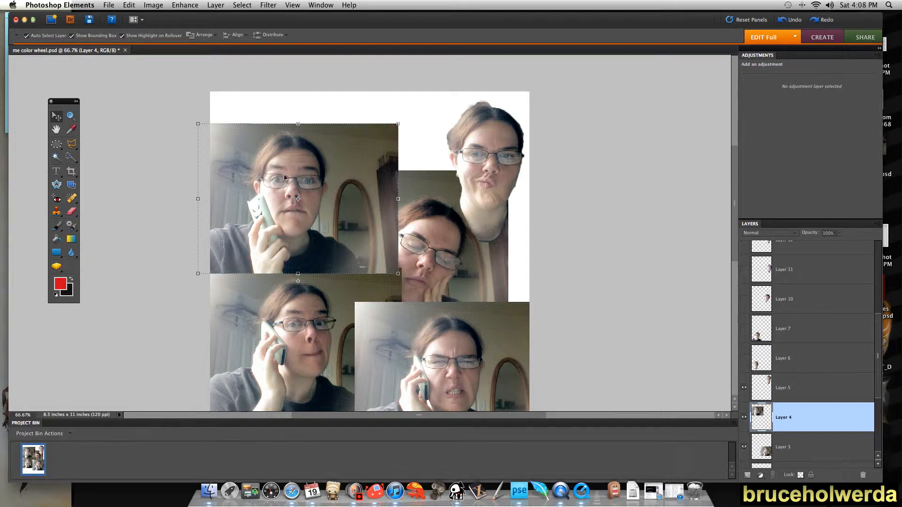
Shift the Layer 4 photo slightly toward the page center and toggle its visibility to check which photo it holds.
{"action": "left_click_drag", "start_coordinate": [284, 177], "coordinate": [304, 173]}
{"action": "left_click", "coordinate": [744, 418]}
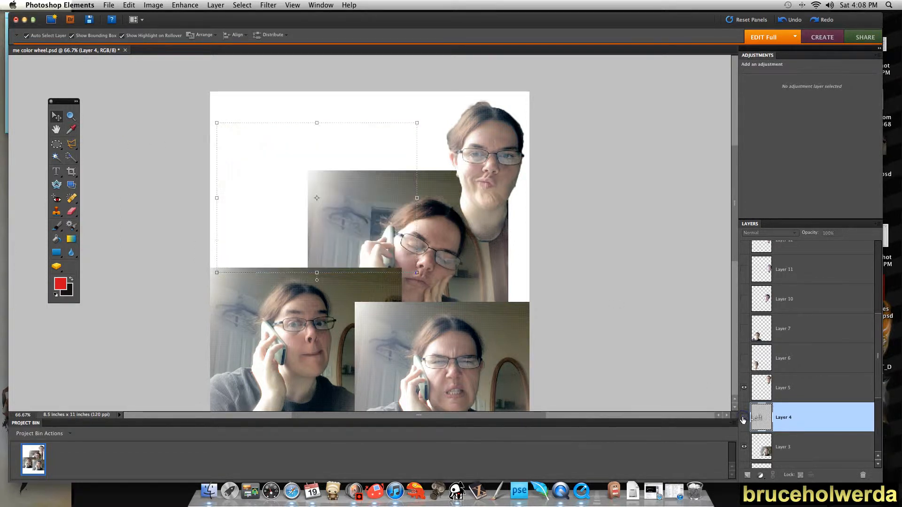
{"action": "left_click", "coordinate": [743, 417]}
{"action": "left_click", "coordinate": [744, 418]}
{"action": "left_click", "coordinate": [743, 418]}
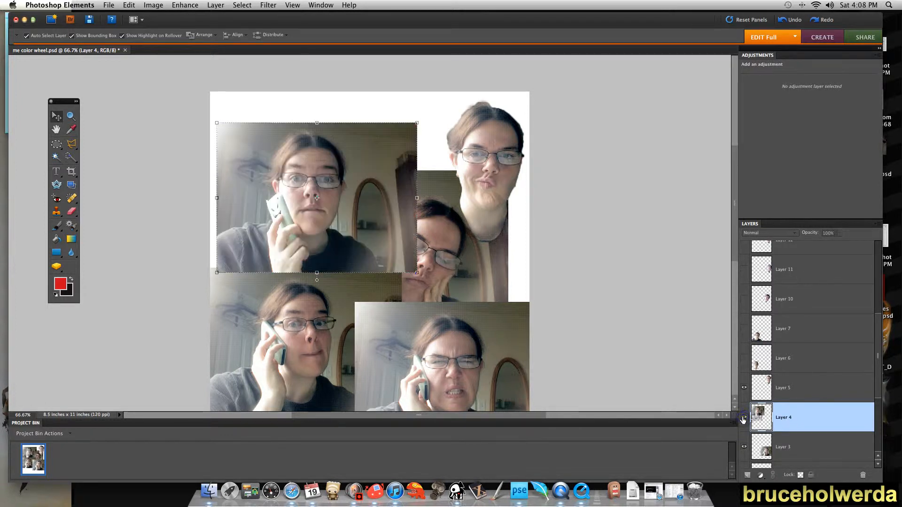
Select the head, phone and hand in the Layer 4 photo with the Quick Selection Tool, undoing the stroke that spreads over the whole photo.
{"action": "left_click", "coordinate": [71, 158]}
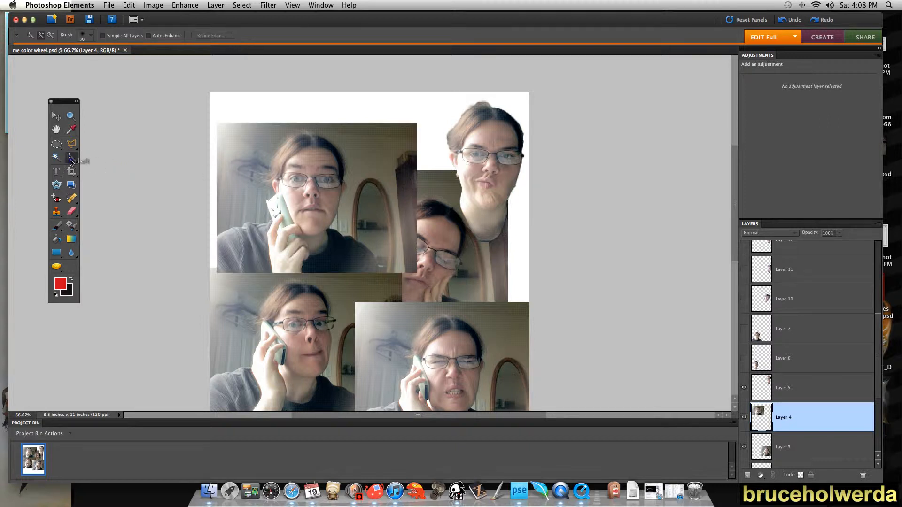
{"action": "left_click", "coordinate": [70, 161]}
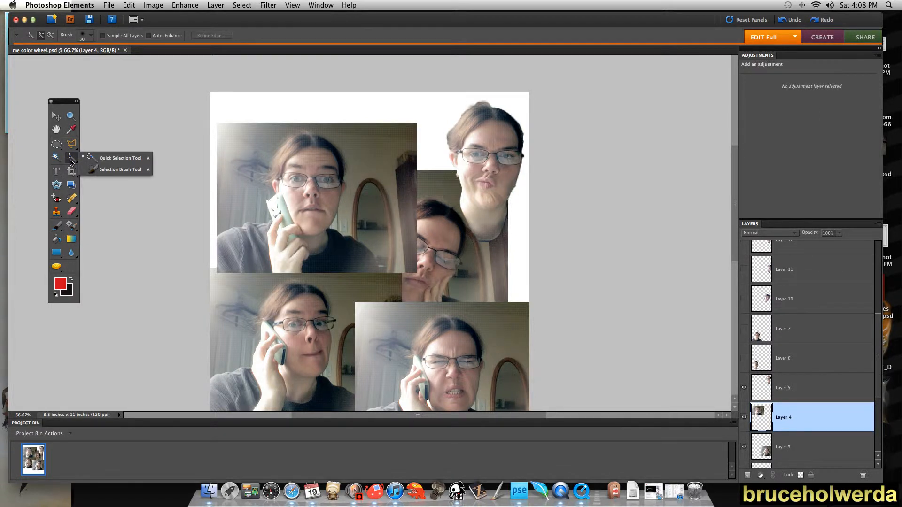
{"action": "left_click", "coordinate": [103, 161]}
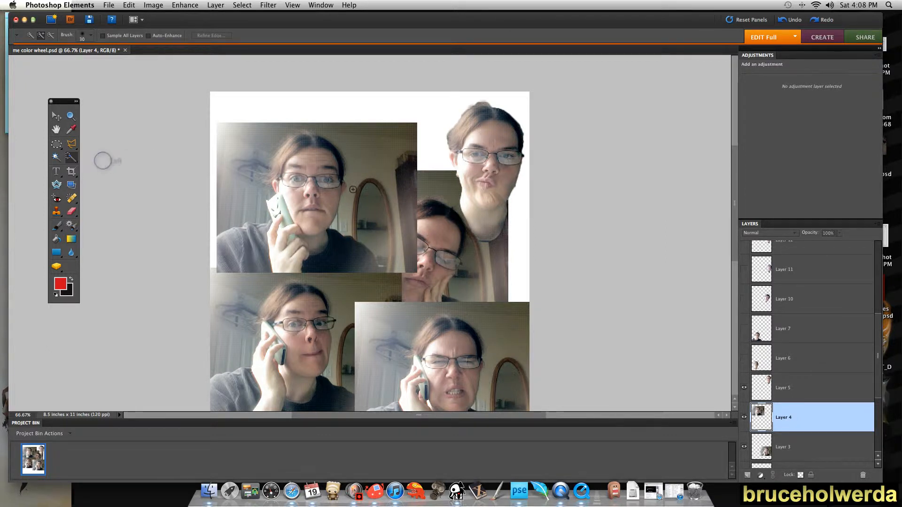
{"action": "left_click", "coordinate": [315, 158]}
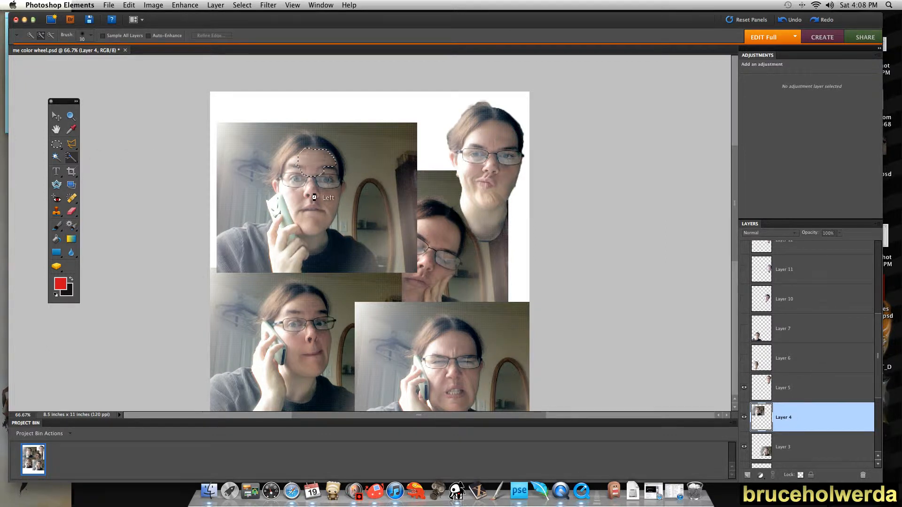
{"action": "mouse_move", "coordinate": [314, 197]}
{"action": "left_mouse_down"}
{"action": "mouse_move", "coordinate": [297, 207]}
{"action": "mouse_move", "coordinate": [329, 211]}
{"action": "mouse_move", "coordinate": [304, 224]}
{"action": "mouse_move", "coordinate": [283, 208]}
{"action": "mouse_move", "coordinate": [321, 244]}
{"action": "mouse_move", "coordinate": [291, 256]}
{"action": "mouse_move", "coordinate": [279, 243]}
{"action": "mouse_move", "coordinate": [284, 154]}
{"action": "mouse_move", "coordinate": [324, 147]}
{"action": "mouse_move", "coordinate": [284, 153]}
{"action": "mouse_move", "coordinate": [309, 146]}
{"action": "mouse_move", "coordinate": [279, 165]}
{"action": "mouse_move", "coordinate": [297, 139]}
{"action": "left_mouse_up"}
{"action": "left_click_drag", "start_coordinate": [247, 248], "coordinate": [253, 250]}
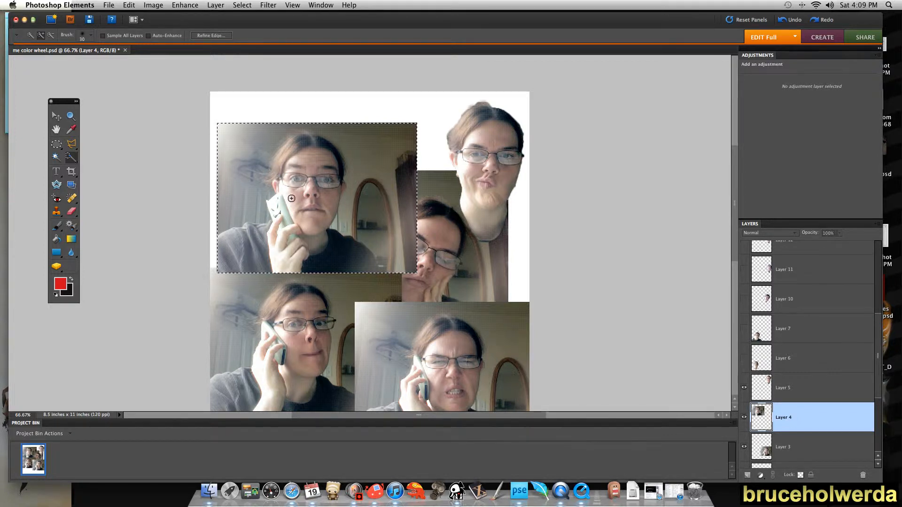
{"action": "key", "text": "super+z"}
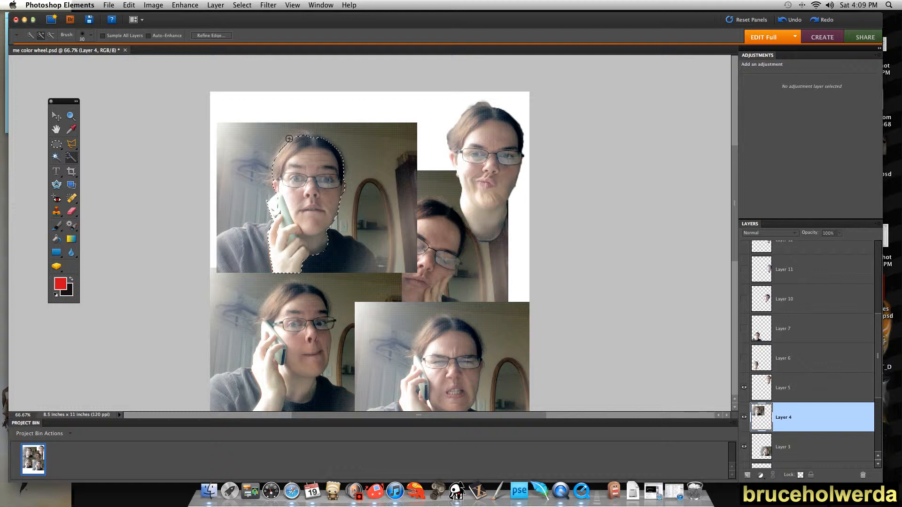
Invert the selection, delete the background around the head in Layer 4, and deselect.
{"action": "left_click", "coordinate": [251, 6]}
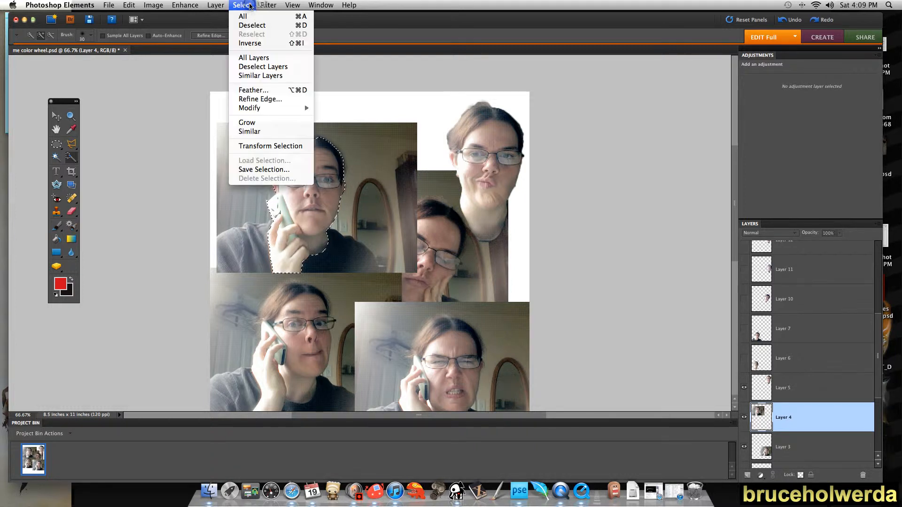
{"action": "left_click", "coordinate": [249, 45]}
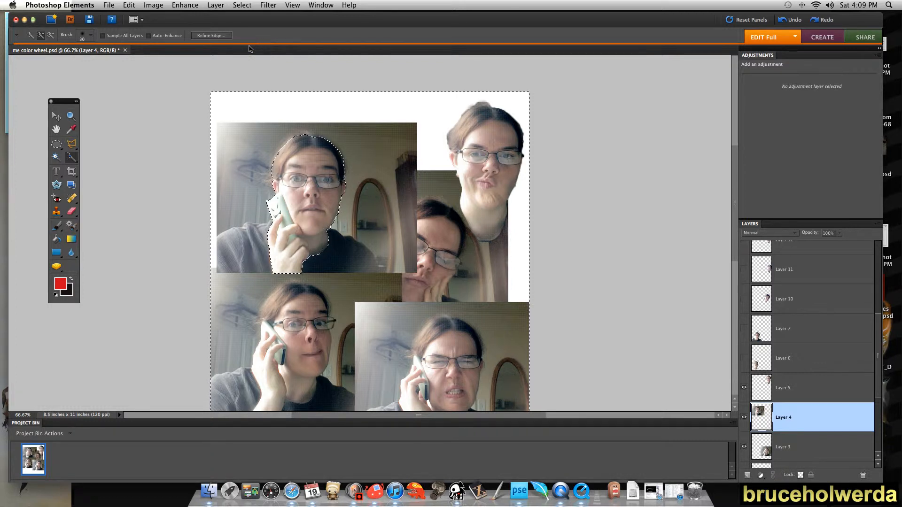
{"action": "key", "text": "Delete"}
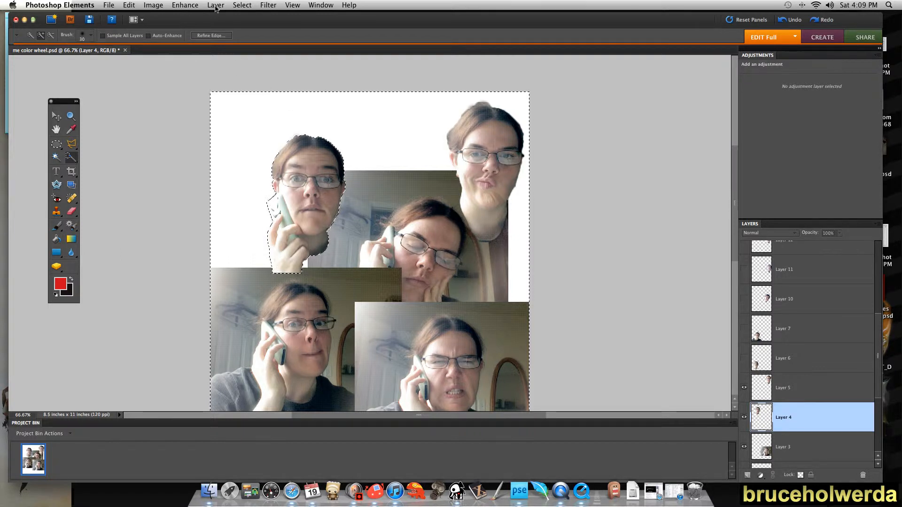
{"action": "left_click", "coordinate": [242, 5]}
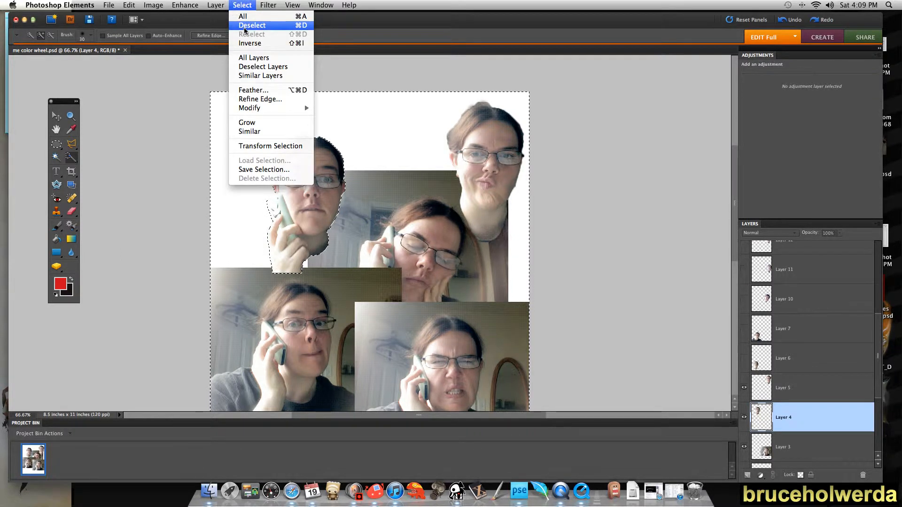
{"action": "left_click", "coordinate": [249, 26]}
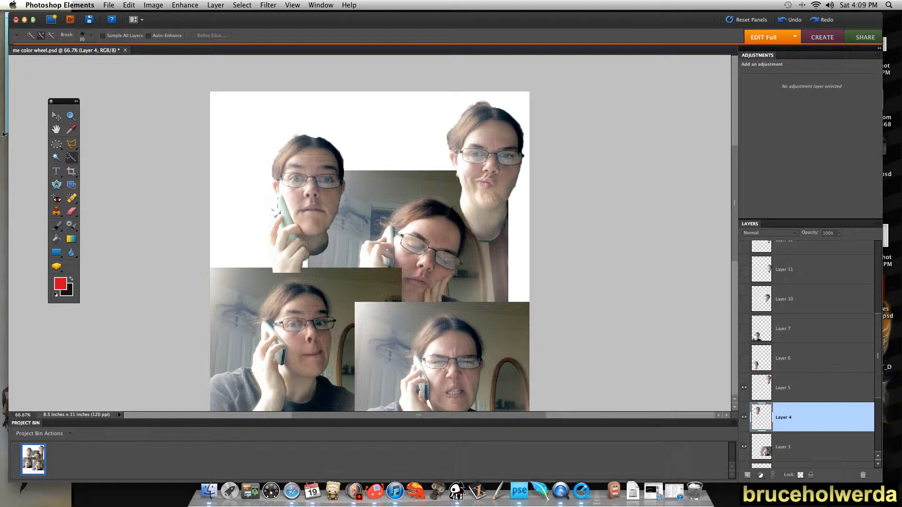
Move the cut-out head to the page's upper-left corner and erase leftover background along its edges with a 20 px eraser.
{"action": "left_click", "coordinate": [55, 116]}
{"action": "left_click_drag", "start_coordinate": [331, 193], "coordinate": [281, 156]}
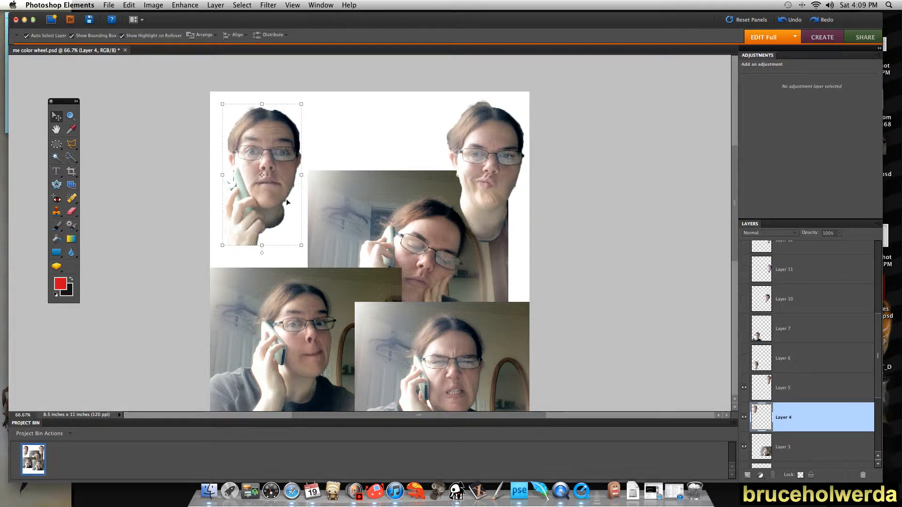
{"action": "left_click", "coordinate": [70, 213]}
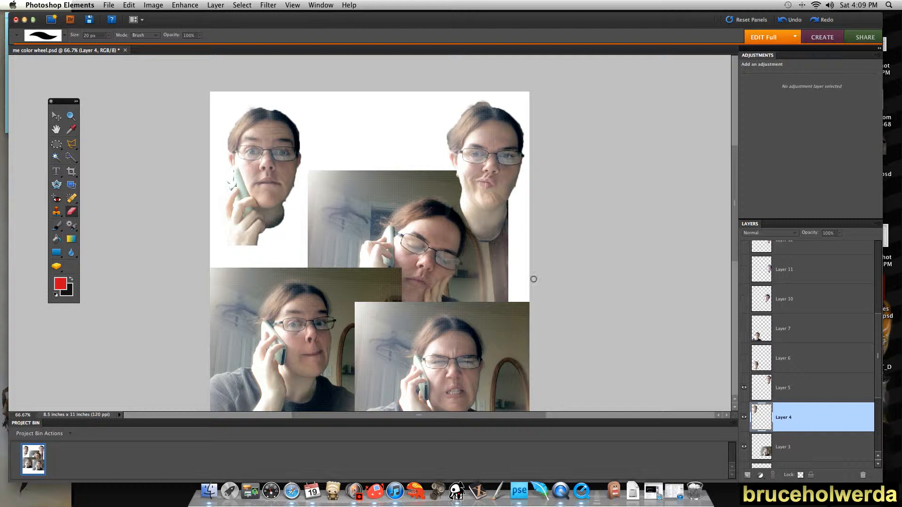
{"action": "left_click_drag", "start_coordinate": [295, 183], "coordinate": [299, 191]}
{"action": "left_click_drag", "start_coordinate": [296, 182], "coordinate": [285, 203]}
{"action": "left_click_drag", "start_coordinate": [246, 101], "coordinate": [244, 111]}
{"action": "left_click", "coordinate": [56, 116]}
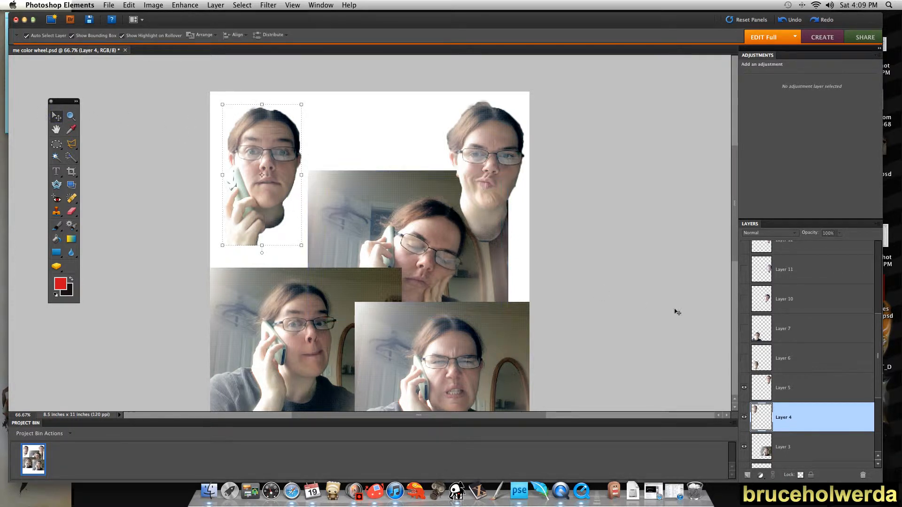
Hide Layer 4 and Layer 5, and move the Layer 3 photo to the upper part of the page.
{"action": "left_click", "coordinate": [744, 418]}
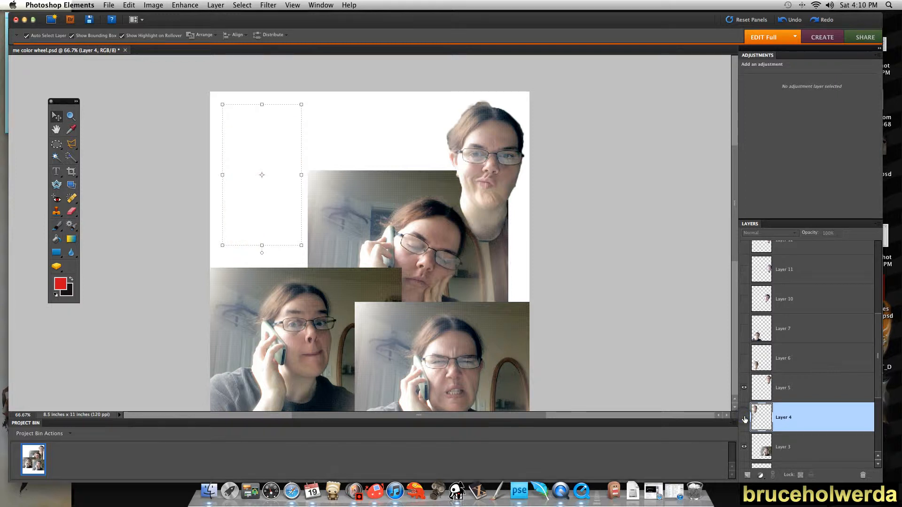
{"action": "left_click", "coordinate": [761, 451]}
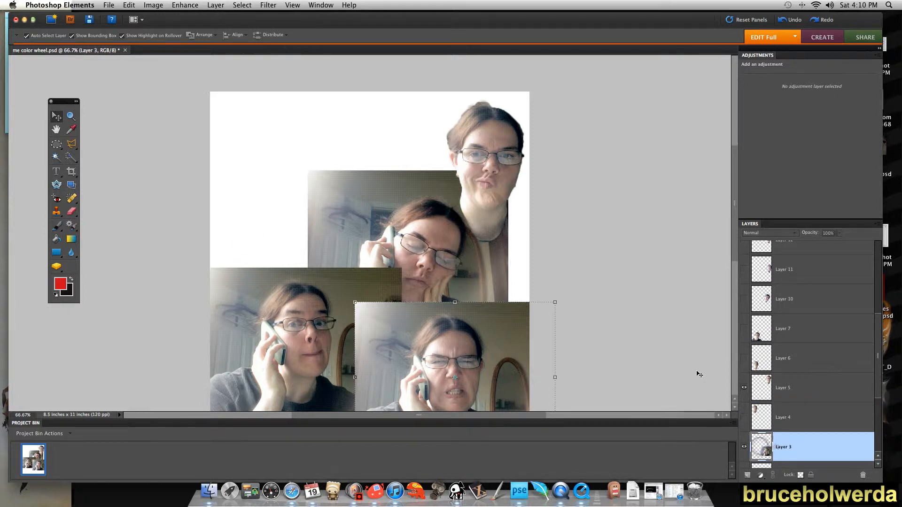
{"action": "left_click", "coordinate": [761, 388]}
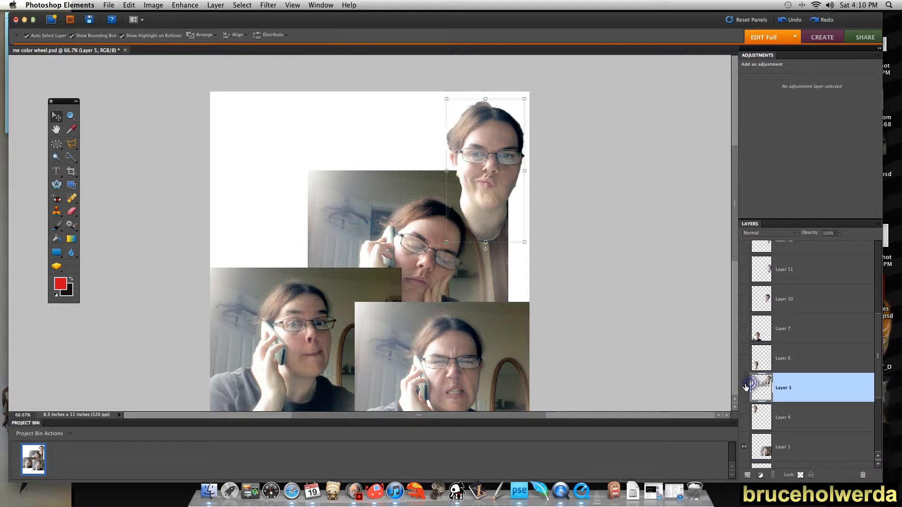
{"action": "left_click", "coordinate": [745, 388]}
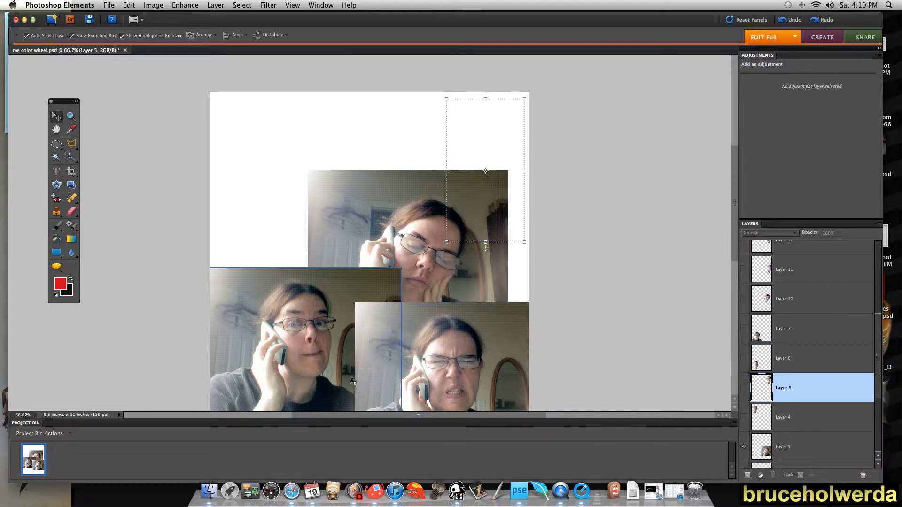
{"action": "left_click", "coordinate": [764, 446]}
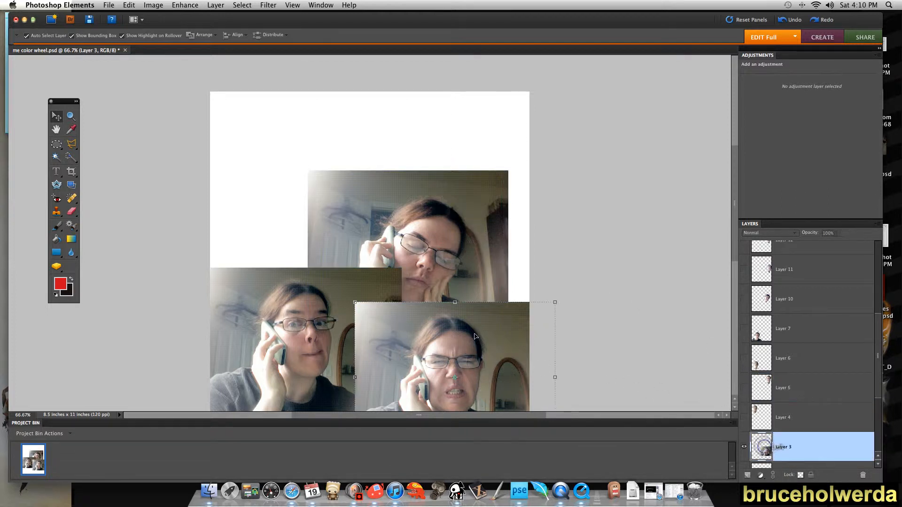
{"action": "left_click_drag", "start_coordinate": [430, 337], "coordinate": [339, 167]}
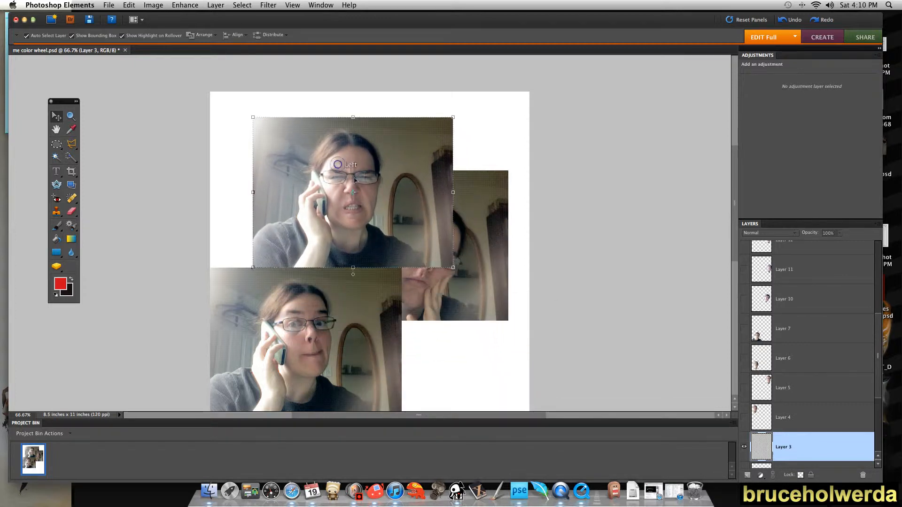
Quick-select the person's head, phone hand and torso in the Layer 3 photo, undoing the stroke that spreads over the whole photo.
{"action": "left_click", "coordinate": [71, 158]}
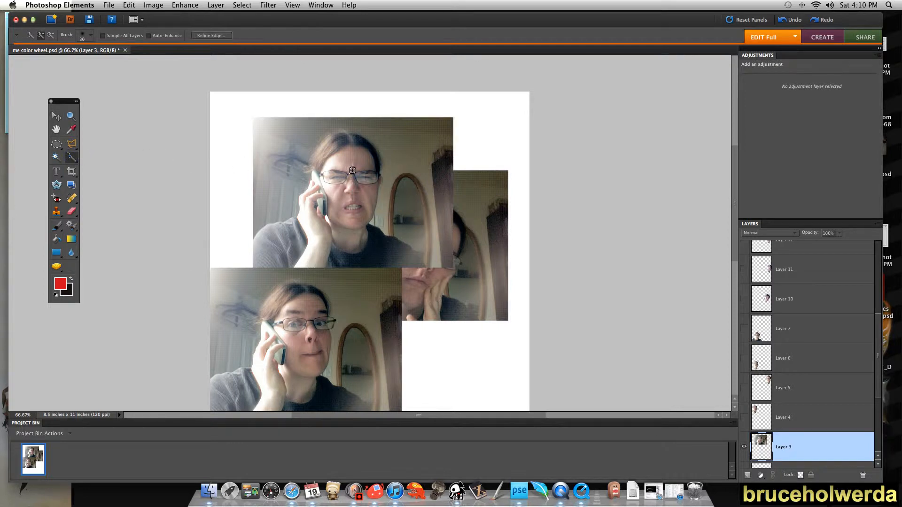
{"action": "mouse_move", "coordinate": [351, 170]}
{"action": "left_mouse_down"}
{"action": "mouse_move", "coordinate": [358, 202]}
{"action": "mouse_move", "coordinate": [329, 214]}
{"action": "mouse_move", "coordinate": [327, 229]}
{"action": "mouse_move", "coordinate": [310, 206]}
{"action": "left_mouse_up"}
{"action": "left_click", "coordinate": [374, 248]}
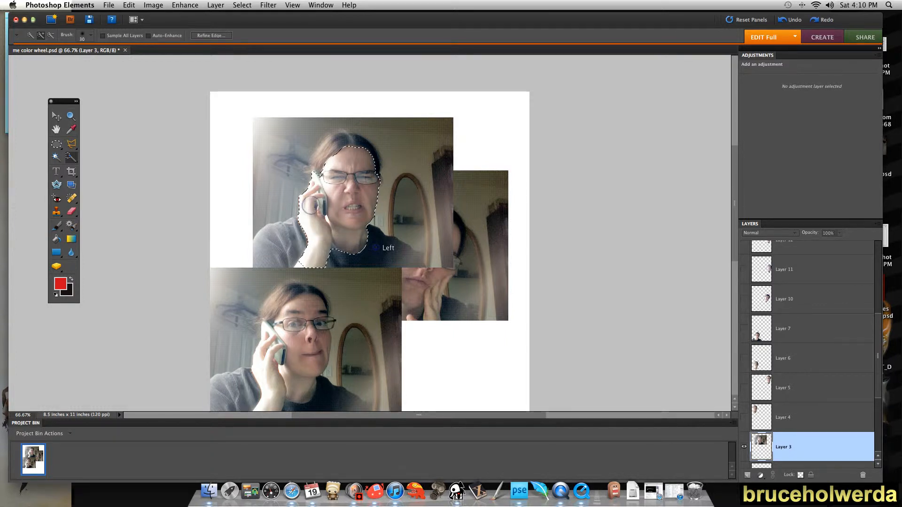
{"action": "mouse_move", "coordinate": [333, 156]}
{"action": "left_mouse_down"}
{"action": "mouse_move", "coordinate": [332, 147]}
{"action": "mouse_move", "coordinate": [319, 157]}
{"action": "left_mouse_up"}
{"action": "mouse_move", "coordinate": [313, 215]}
{"action": "left_mouse_down"}
{"action": "mouse_move", "coordinate": [279, 237]}
{"action": "mouse_move", "coordinate": [282, 228]}
{"action": "mouse_move", "coordinate": [272, 252]}
{"action": "left_mouse_up"}
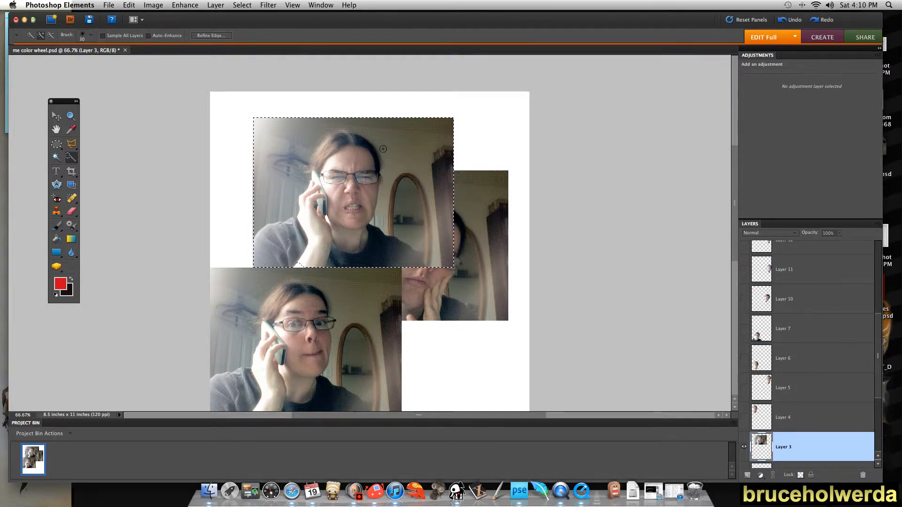
{"action": "key", "text": "super+z"}
Add the missing shoulder and sleeve below the phone hand to the selection with a 50 px Selection Brush.
{"action": "left_click", "coordinate": [70, 161]}
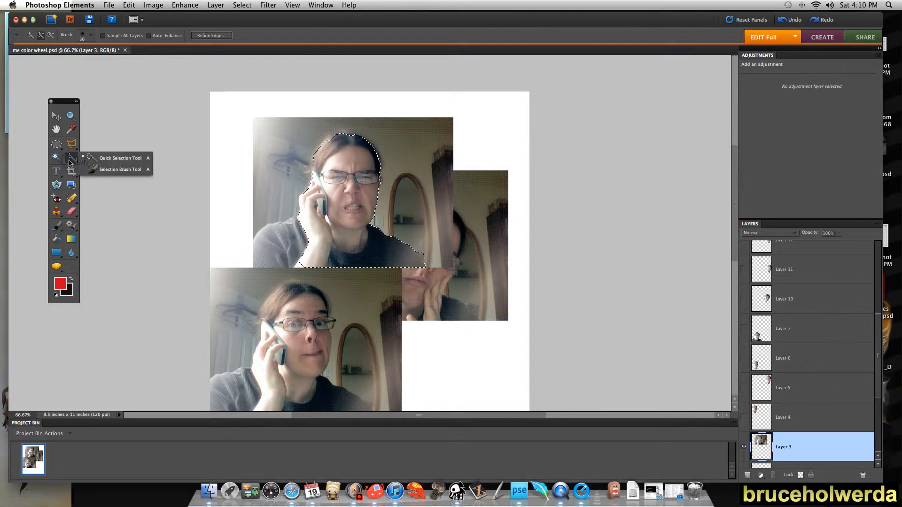
{"action": "left_click", "coordinate": [96, 168]}
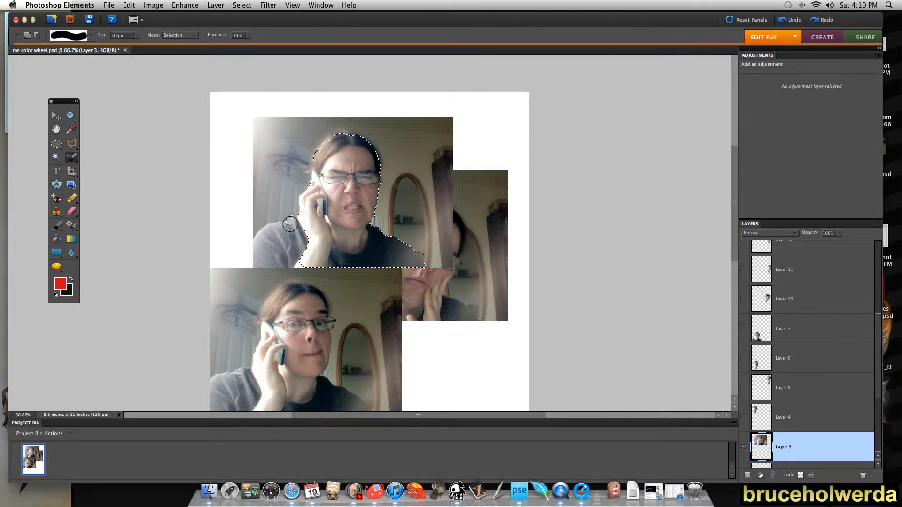
{"action": "mouse_move", "coordinate": [290, 224]}
{"action": "left_mouse_down"}
{"action": "mouse_move", "coordinate": [259, 243]}
{"action": "mouse_move", "coordinate": [260, 263]}
{"action": "mouse_move", "coordinate": [306, 230]}
{"action": "mouse_move", "coordinate": [264, 252]}
{"action": "mouse_move", "coordinate": [307, 234]}
{"action": "mouse_move", "coordinate": [286, 247]}
{"action": "mouse_move", "coordinate": [304, 261]}
{"action": "mouse_move", "coordinate": [277, 260]}
{"action": "left_mouse_up"}
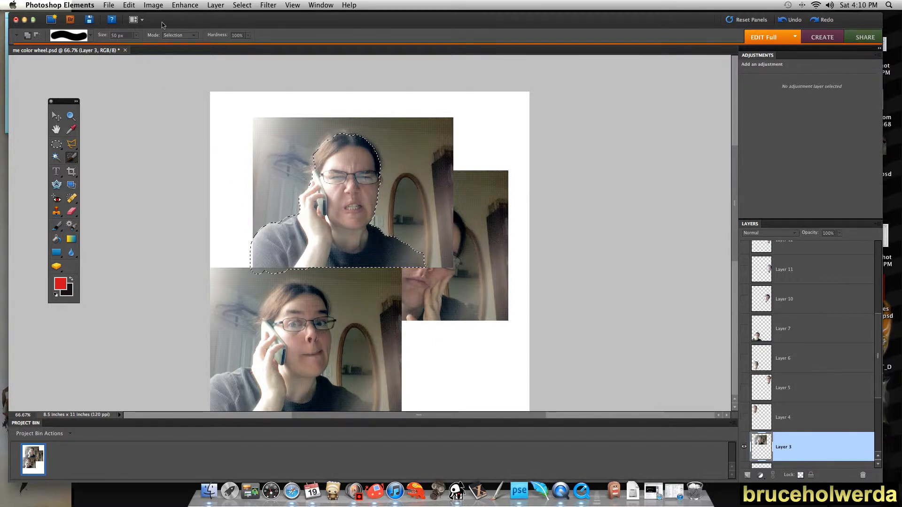
Refine the selection along the phone-side shoulder with a 15 px Selection Brush in Mask mode, and touch up the hair edge in Selection mode.
{"action": "left_click", "coordinate": [177, 37]}
{"action": "left_click", "coordinate": [173, 41]}
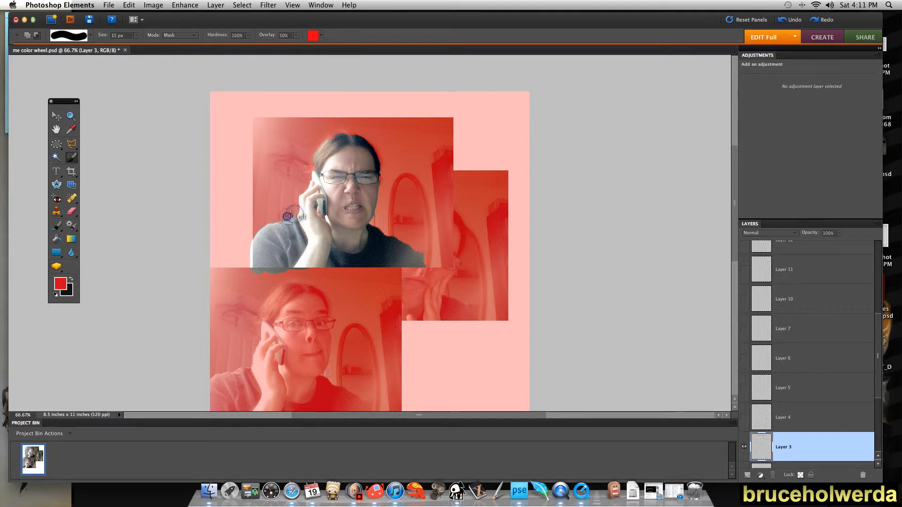
{"action": "left_click", "coordinate": [284, 219]}
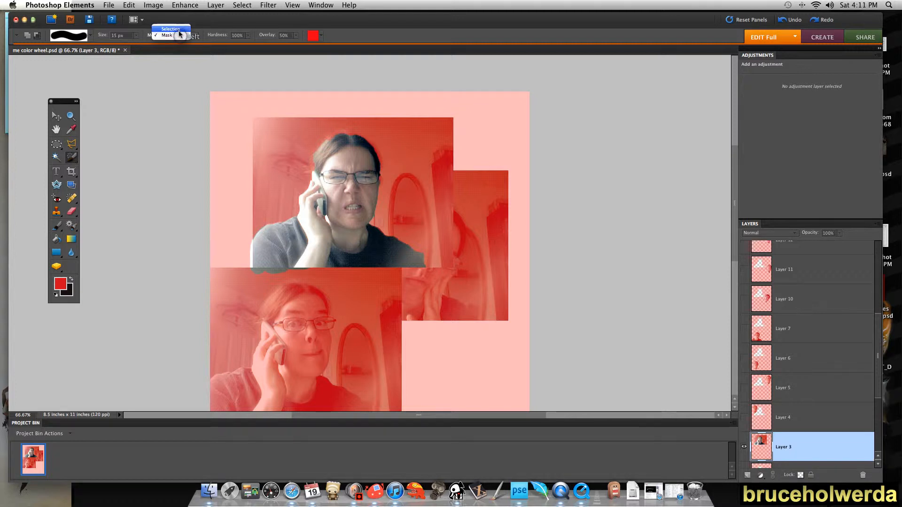
{"action": "left_click", "coordinate": [178, 41]}
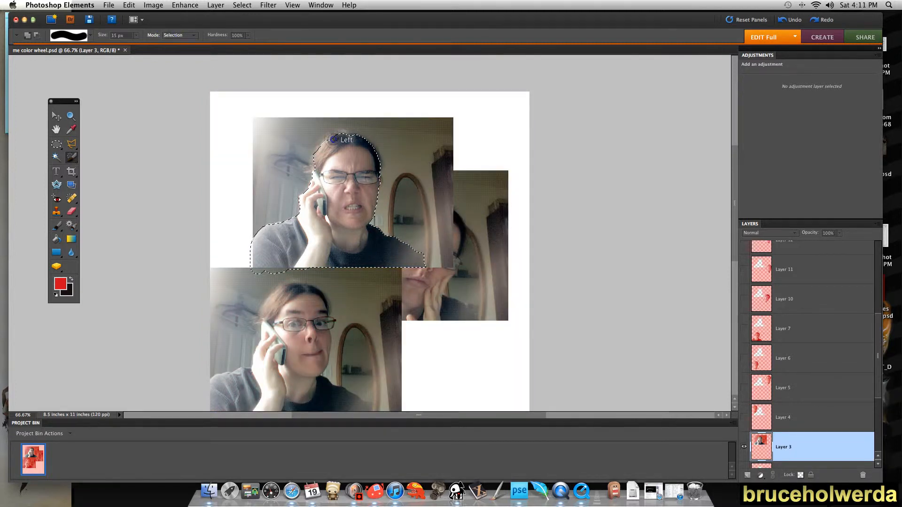
{"action": "left_click", "coordinate": [323, 146]}
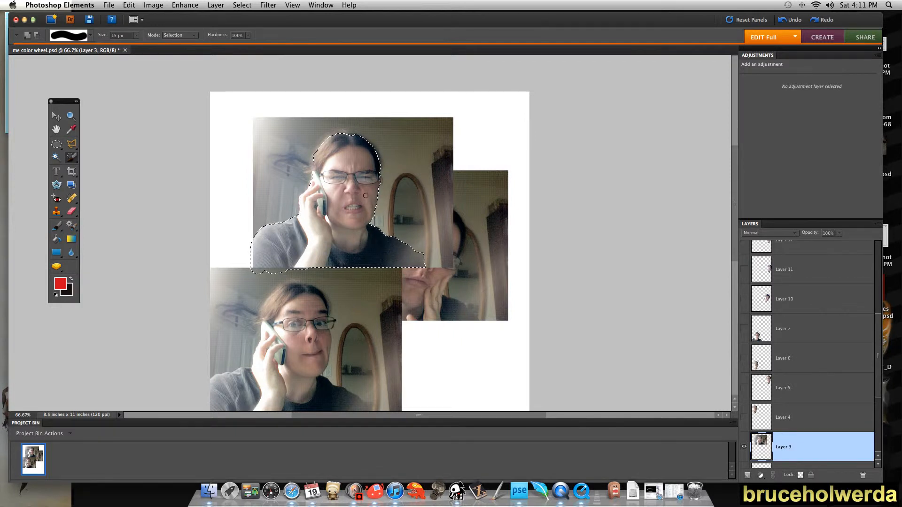
Invert the selection, delete the background around the person in Layer 3, and deselect, returning to the Move tool.
{"action": "key", "text": "super+shift+i"}
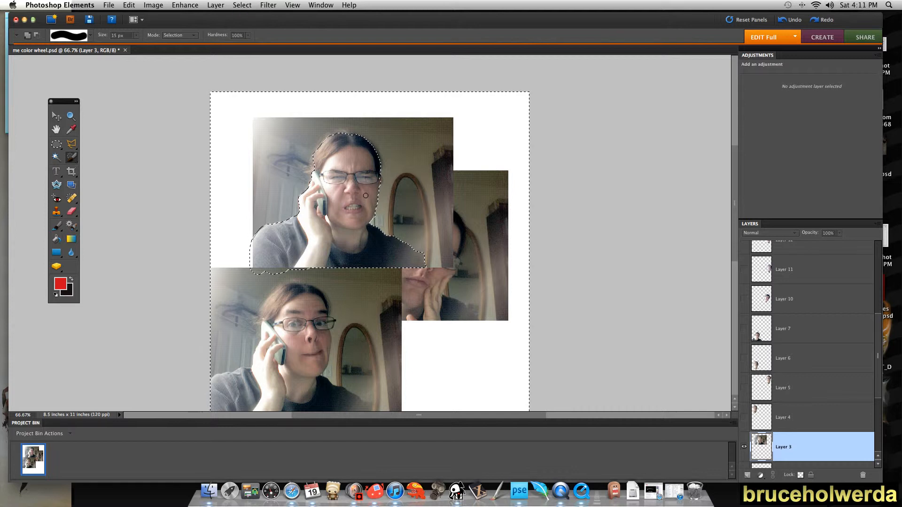
{"action": "key", "text": "Delete"}
{"action": "key", "text": "super+d"}
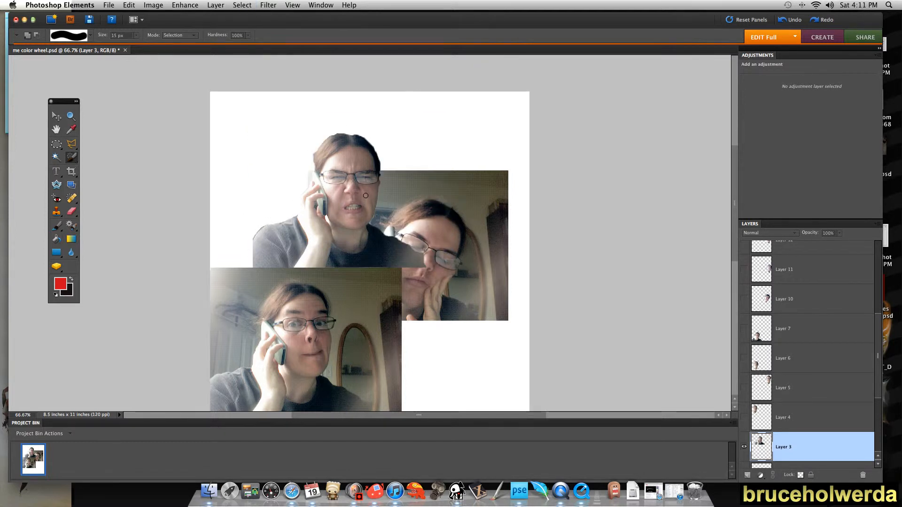
{"action": "left_click", "coordinate": [56, 116]}
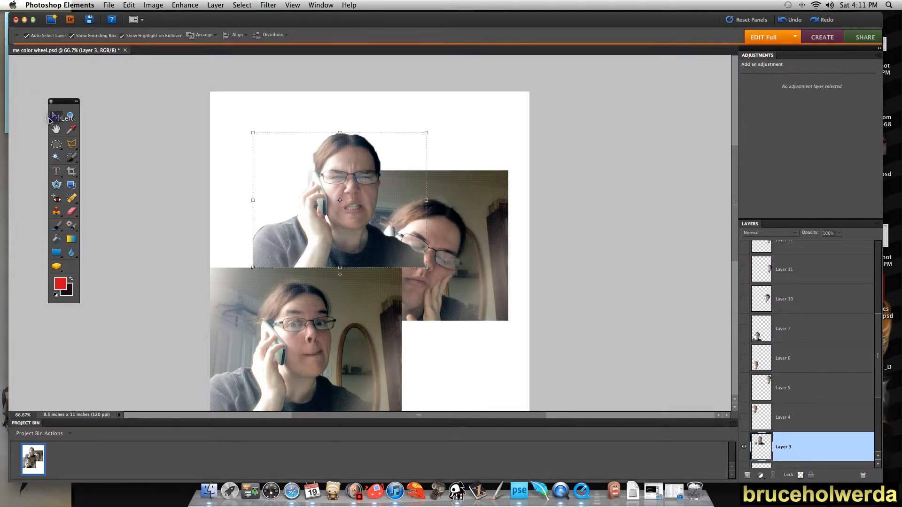
Move the Layer 3 cut-out to the page's upper-left corner and erase leftover fringe beside the jaw and shoulder with the 20 px Eraser.
{"action": "left_click_drag", "start_coordinate": [349, 149], "coordinate": [271, 122]}
{"action": "key", "text": "e"}
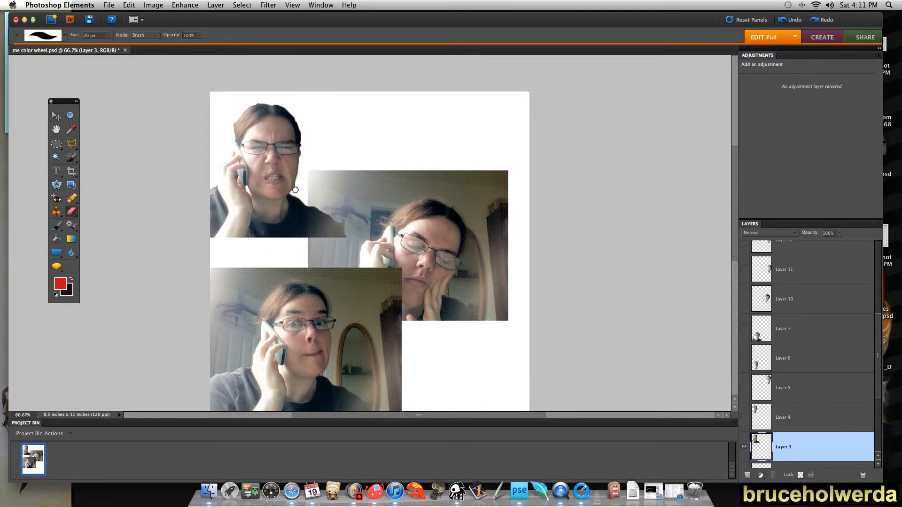
{"action": "left_click", "coordinate": [79, 215]}
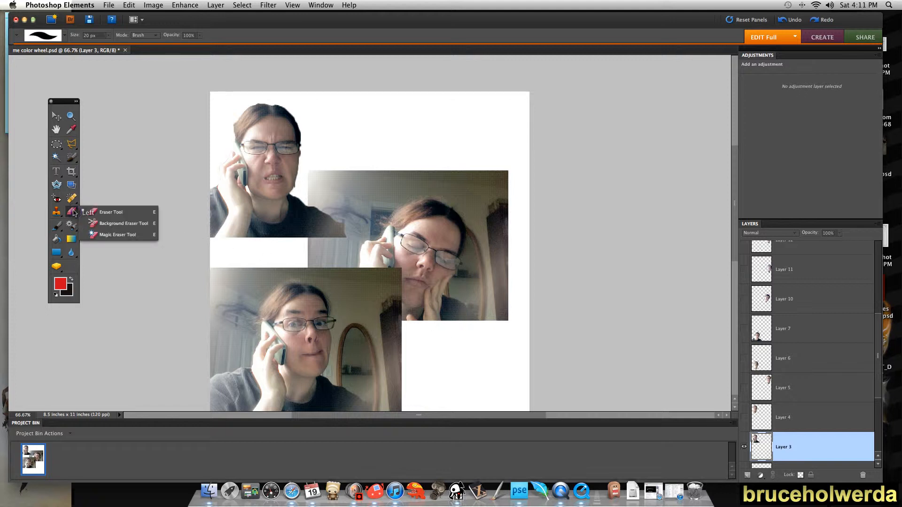
{"action": "left_click", "coordinate": [96, 212]}
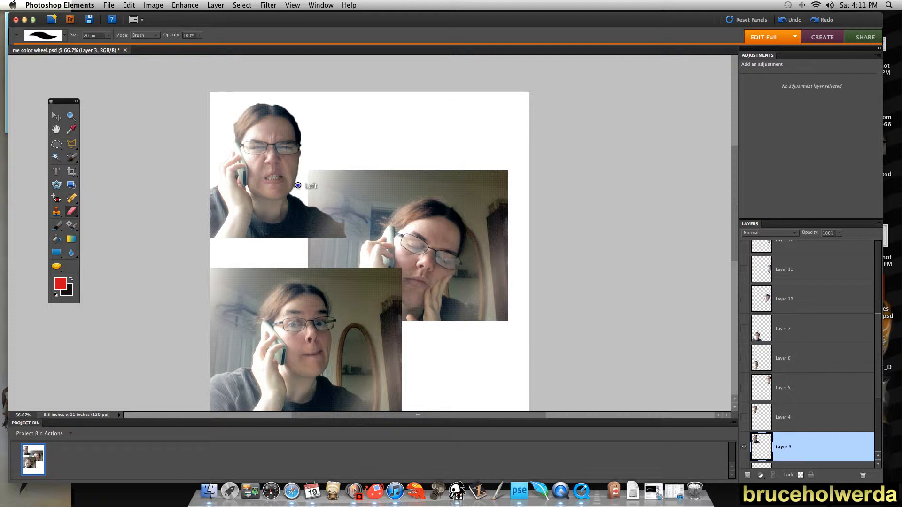
{"action": "left_click_drag", "start_coordinate": [298, 185], "coordinate": [294, 191]}
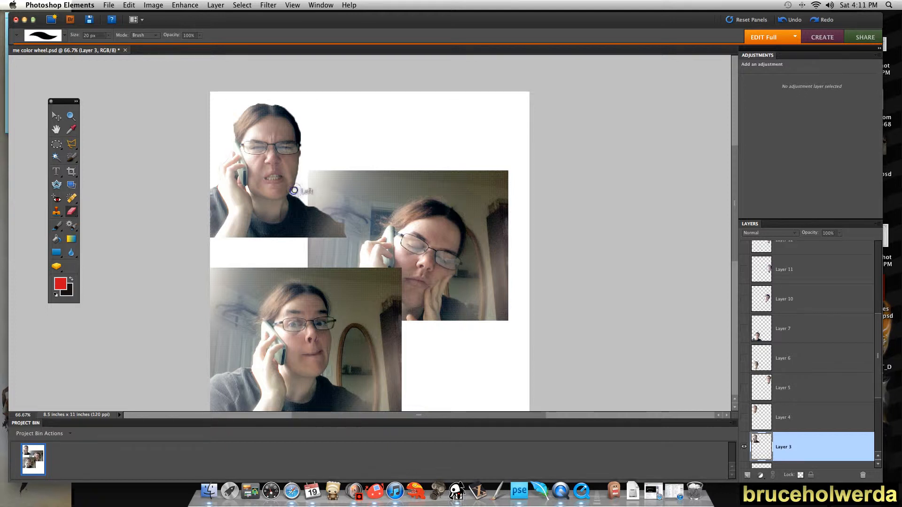
{"action": "left_click", "coordinate": [339, 218]}
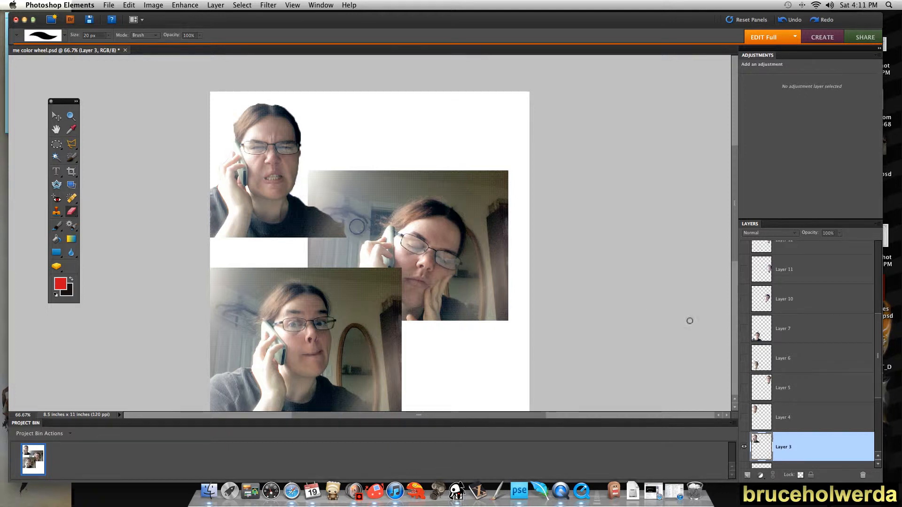
Hide Layer 3 and move the Layer 1 photo up so that it clears the Layer 2 photo.
{"action": "left_click", "coordinate": [744, 449]}
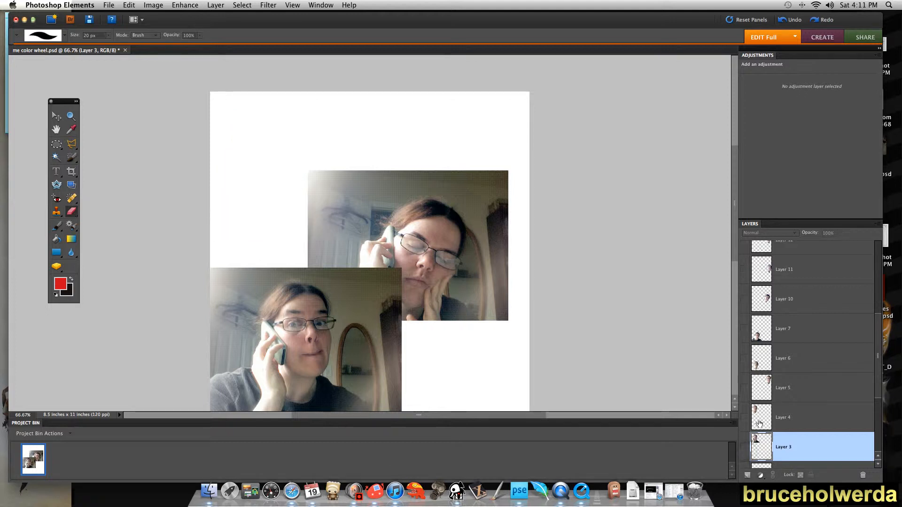
{"action": "key", "text": "v"}
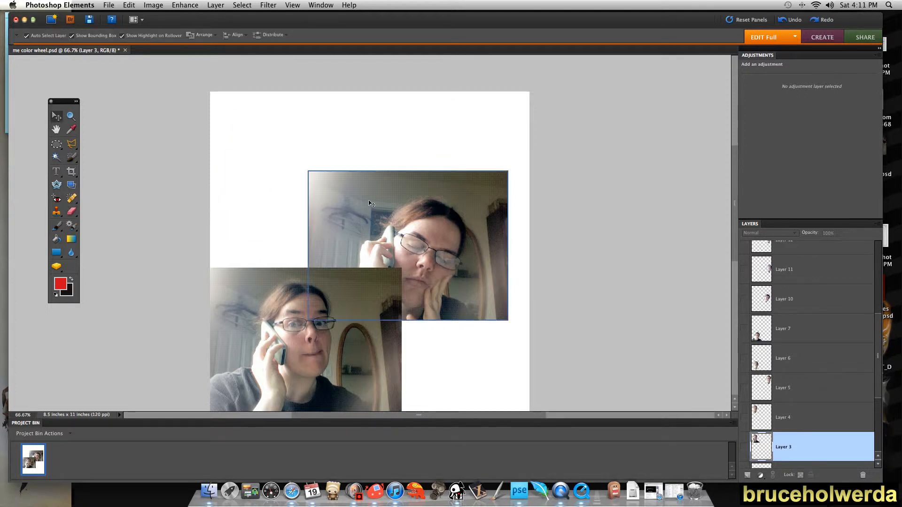
{"action": "left_click", "coordinate": [419, 229]}
{"action": "left_click_drag", "start_coordinate": [420, 229], "coordinate": [412, 192]}
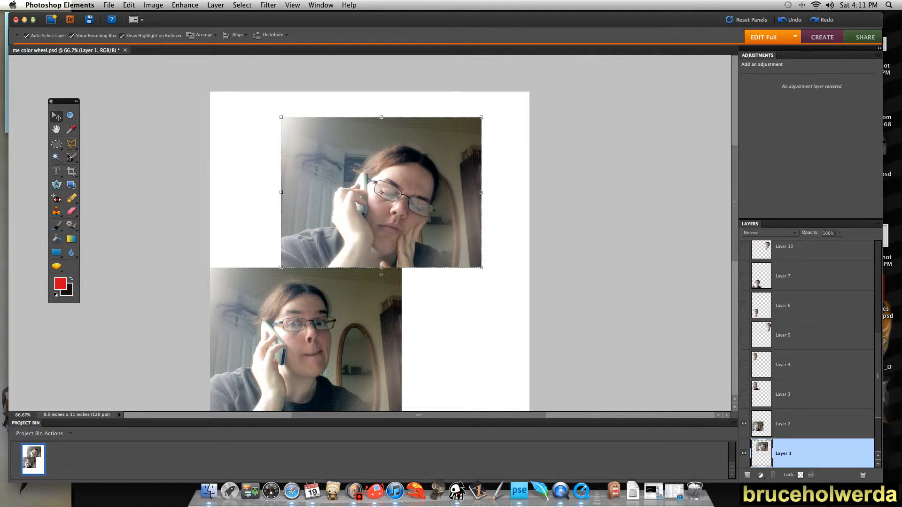
Try to select the person's face, hair and hand in Layer 1 with the Magic Wand and delete the area, then undo and deselect.
{"action": "left_click", "coordinate": [55, 158]}
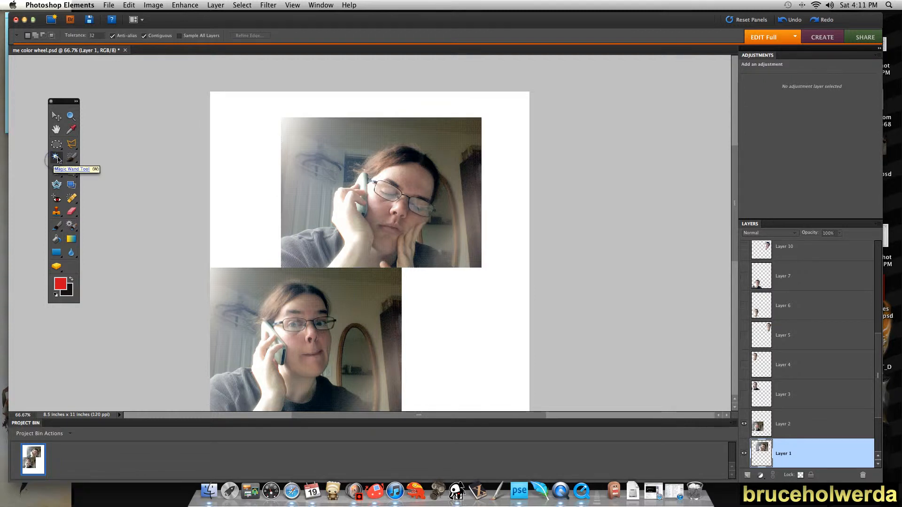
{"action": "left_click", "coordinate": [414, 178]}
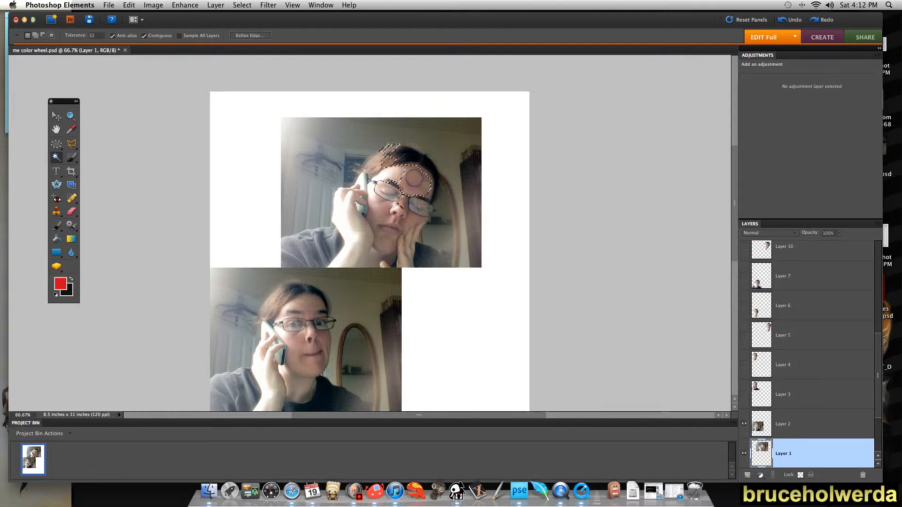
{"action": "left_click", "coordinate": [413, 182]}
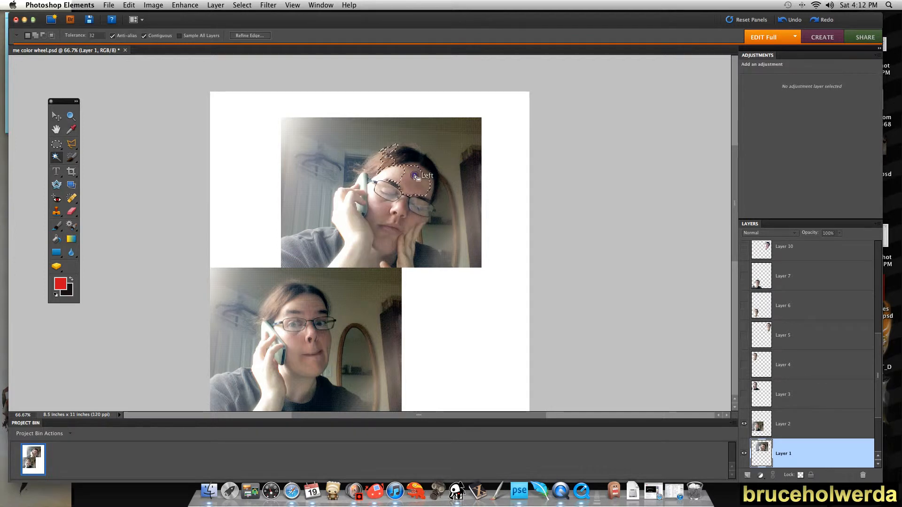
{"action": "left_click", "coordinate": [392, 175], "text": "shift"}
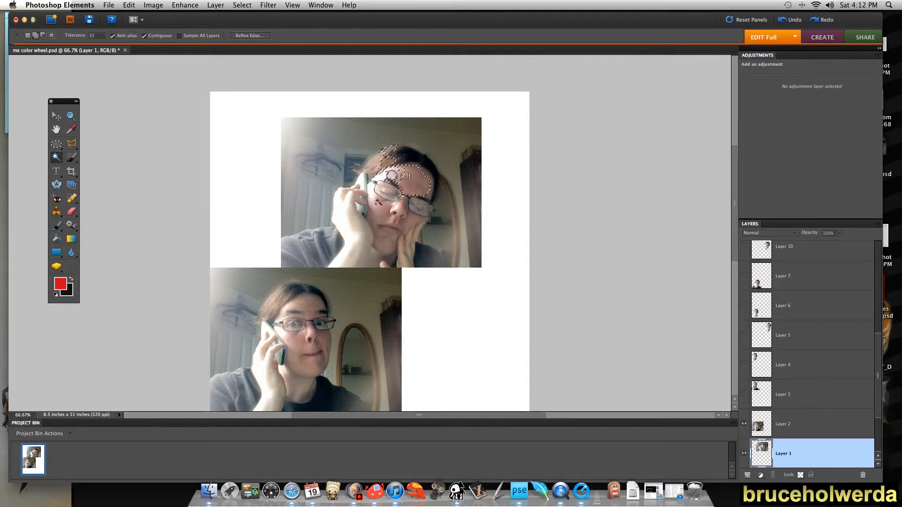
{"action": "left_click", "coordinate": [374, 210], "text": "shift"}
{"action": "left_click", "coordinate": [381, 238], "text": "shift"}
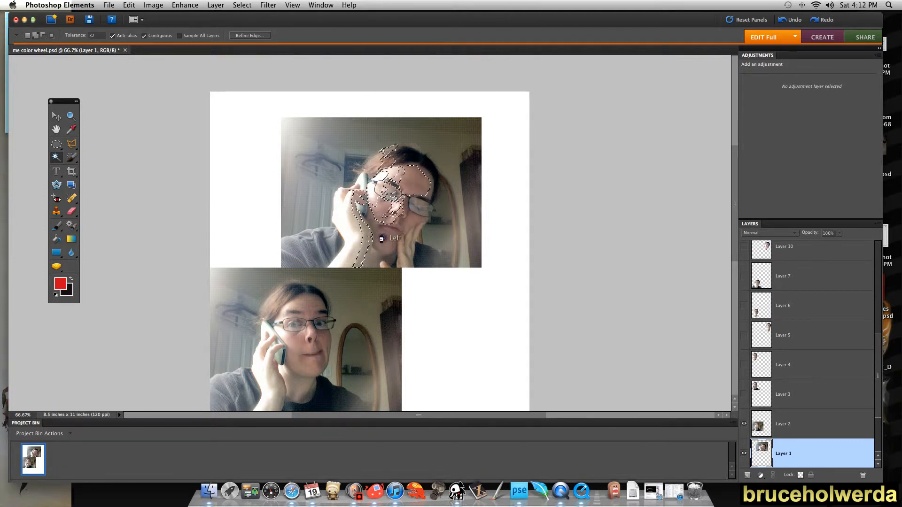
{"action": "left_click", "coordinate": [410, 226], "text": "shift"}
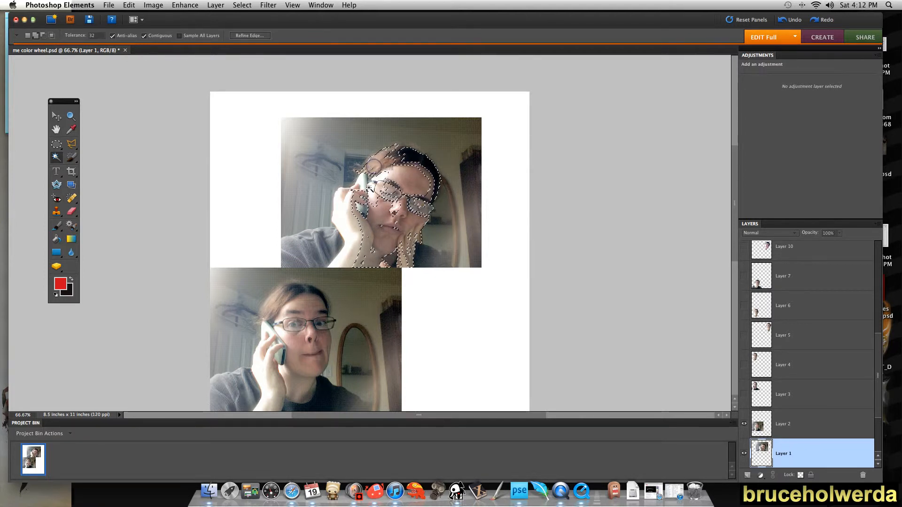
{"action": "left_click", "coordinate": [391, 190], "text": "shift"}
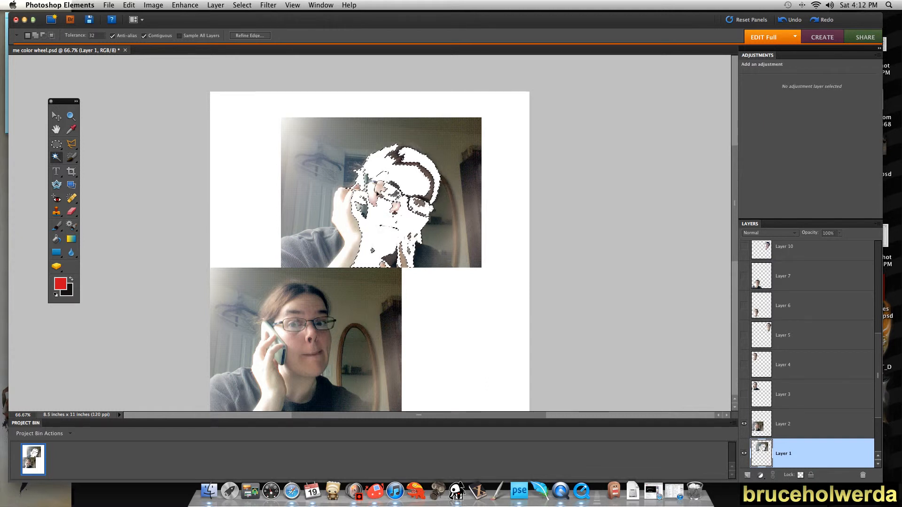
{"action": "key", "text": "super+z"}
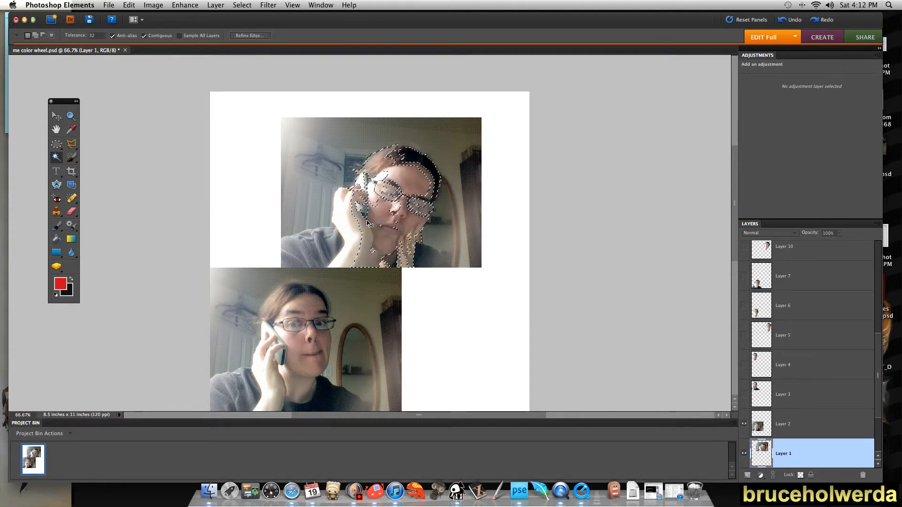
{"action": "key", "text": "super+d"}
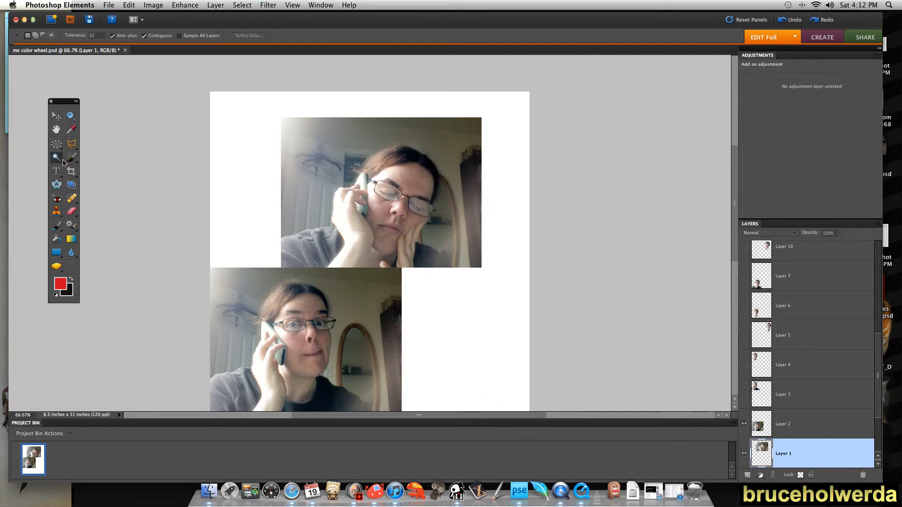
Select a small circle of the background in the Layer 1 photo with the Elliptical Marquee and delete it.
{"action": "left_click", "coordinate": [58, 145]}
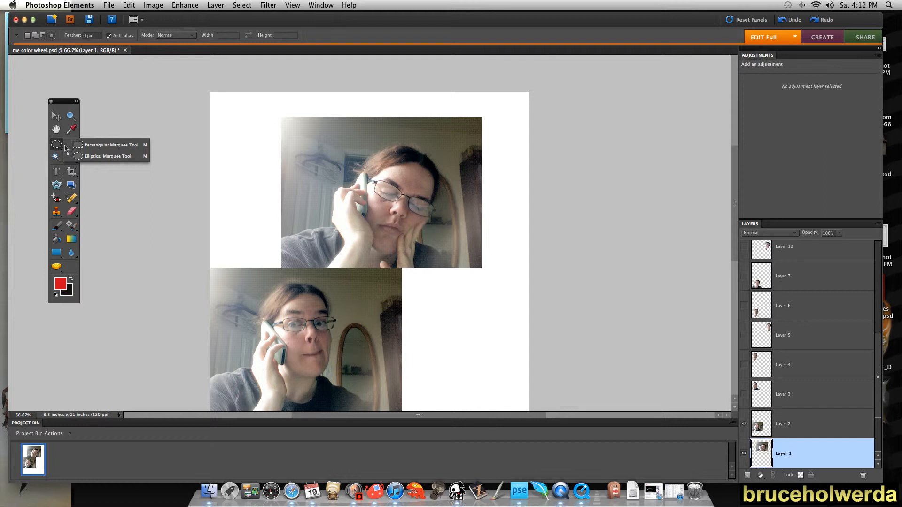
{"action": "left_click", "coordinate": [72, 157]}
{"action": "left_click_drag", "start_coordinate": [294, 138], "coordinate": [332, 175]}
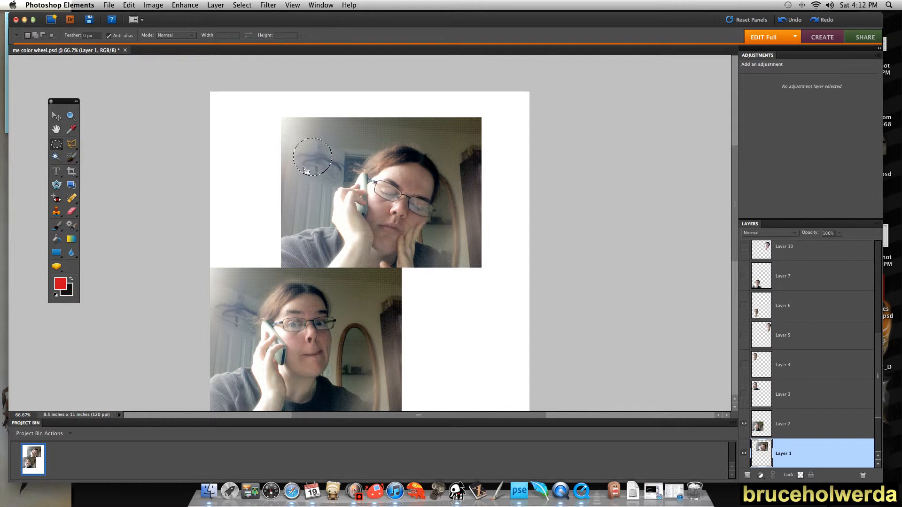
{"action": "key", "text": "Delete"}
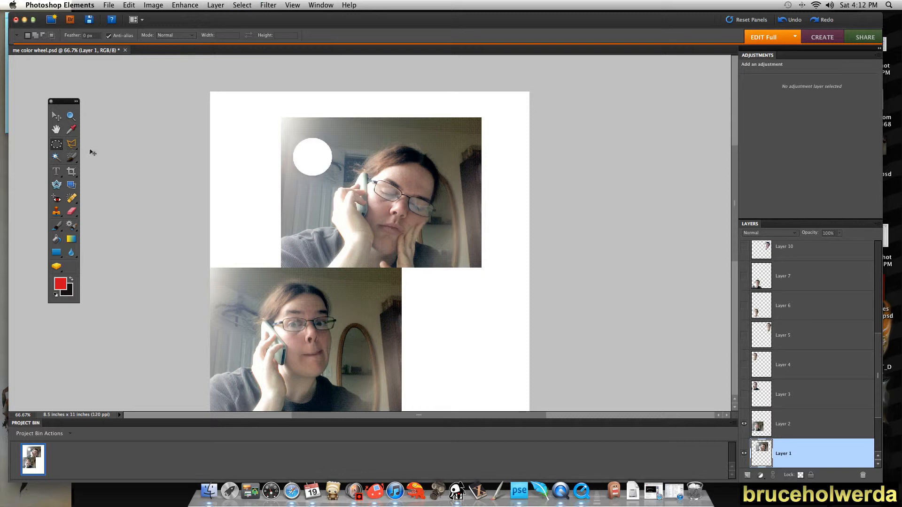
Start a Polygonal Lasso outline at the edge of the Layer 1 photo and trace the phone-side shoulder up to the wrist.
{"action": "left_click", "coordinate": [71, 146]}
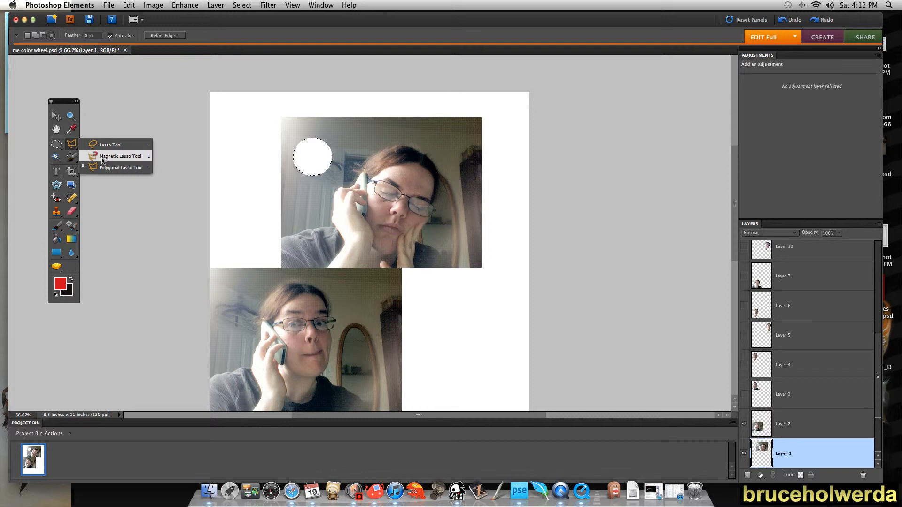
{"action": "left_click", "coordinate": [103, 167]}
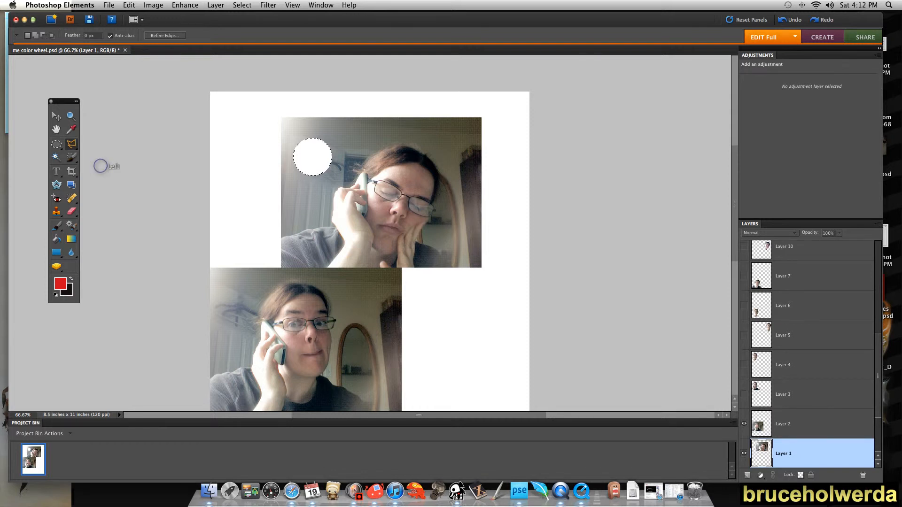
{"action": "left_click", "coordinate": [281, 237]}
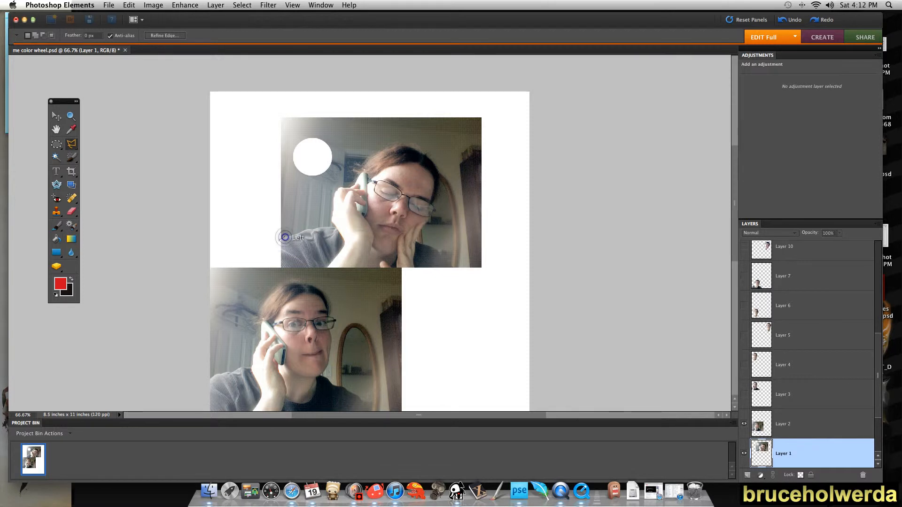
{"action": "left_click", "coordinate": [285, 237]}
{"action": "left_click", "coordinate": [293, 235]}
{"action": "left_click", "coordinate": [300, 233]}
{"action": "left_click", "coordinate": [307, 229]}
{"action": "left_click", "coordinate": [332, 227]}
{"action": "left_click", "coordinate": [335, 227]}
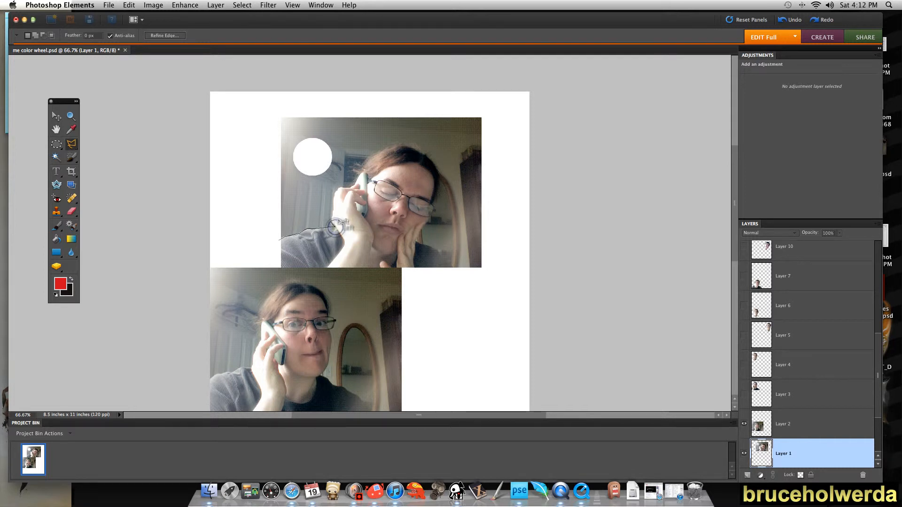
Continue the lasso outline up the wrist and around the hand holding the phone.
{"action": "left_click", "coordinate": [330, 221]}
{"action": "left_click", "coordinate": [332, 215]}
{"action": "left_click", "coordinate": [333, 202]}
{"action": "left_click", "coordinate": [338, 188]}
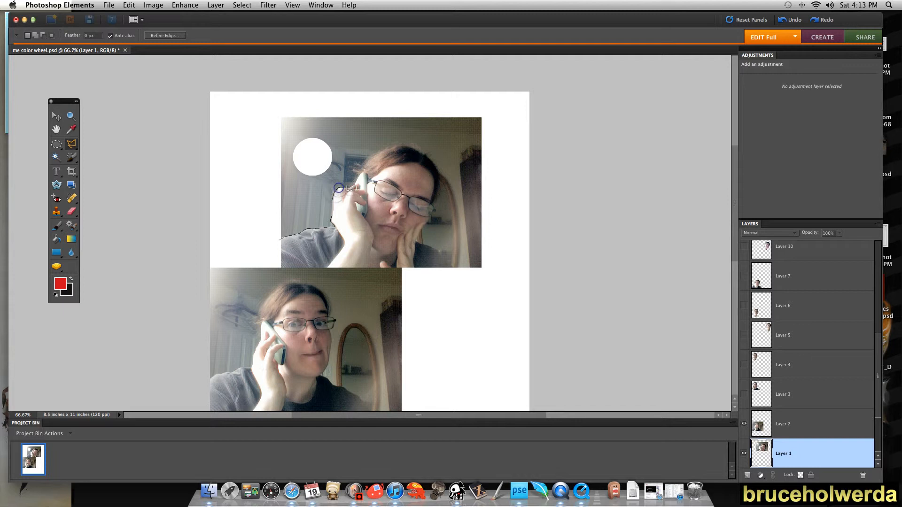
{"action": "left_click", "coordinate": [353, 184]}
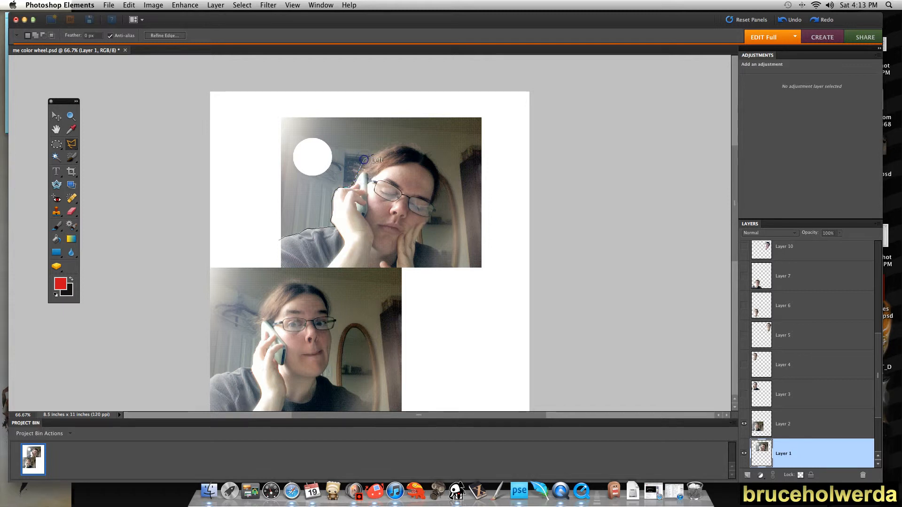
Trace the lasso outline over the top of the hair and down past the glasses along the far side of the face.
{"action": "left_click", "coordinate": [392, 146]}
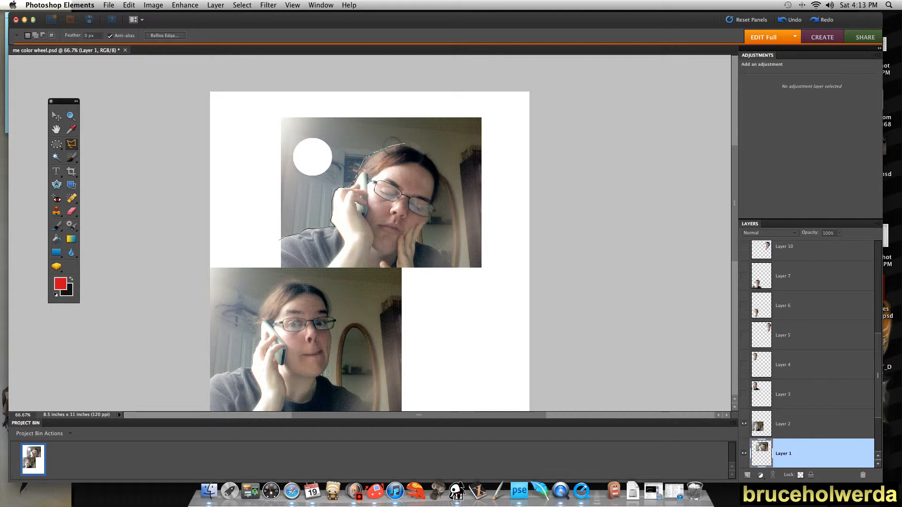
{"action": "left_click", "coordinate": [415, 147]}
{"action": "left_click", "coordinate": [434, 163]}
{"action": "left_click", "coordinate": [440, 192]}
{"action": "left_click", "coordinate": [434, 205]}
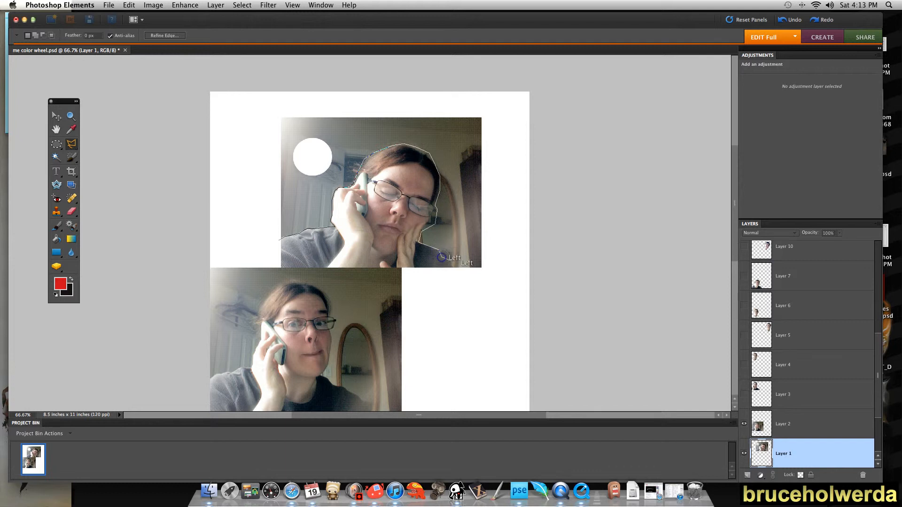
Close the lasso outside the photo's edges around the Layer 1 background, delete the enclosed area and deselect.
{"action": "left_click", "coordinate": [461, 277]}
{"action": "left_click", "coordinate": [505, 288]}
{"action": "scroll", "coordinate": [514, 80], "scroll_direction": "up", "scroll_amount": 2}
{"action": "left_click", "coordinate": [494, 123]}
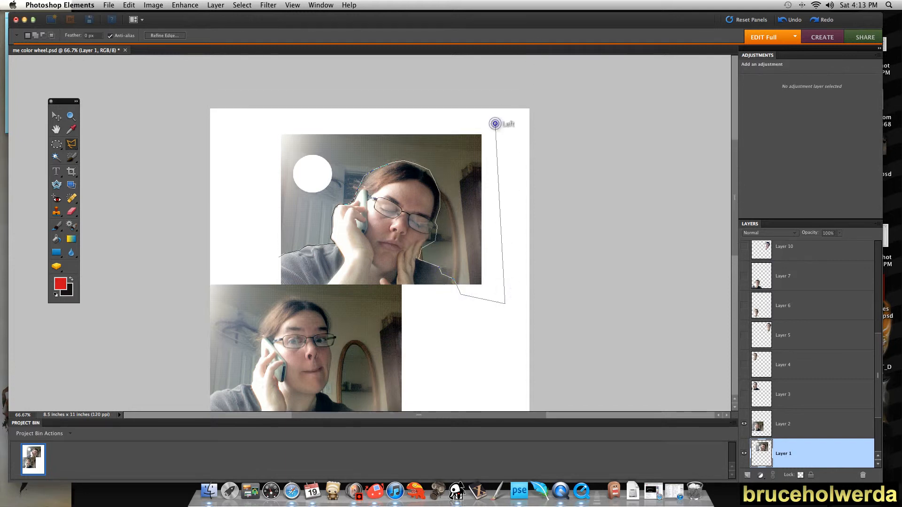
{"action": "left_click", "coordinate": [235, 128]}
{"action": "left_click", "coordinate": [271, 259]}
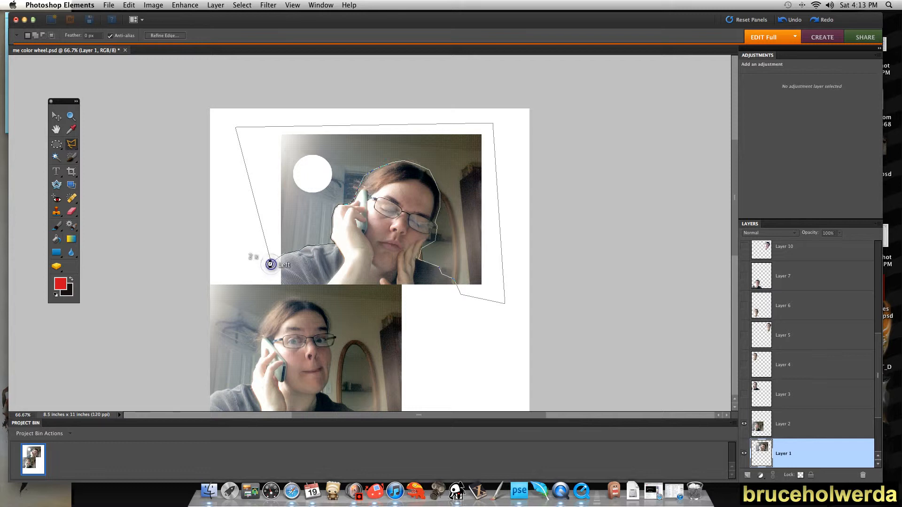
{"action": "double_click", "coordinate": [261, 258]}
{"action": "key", "text": "Delete"}
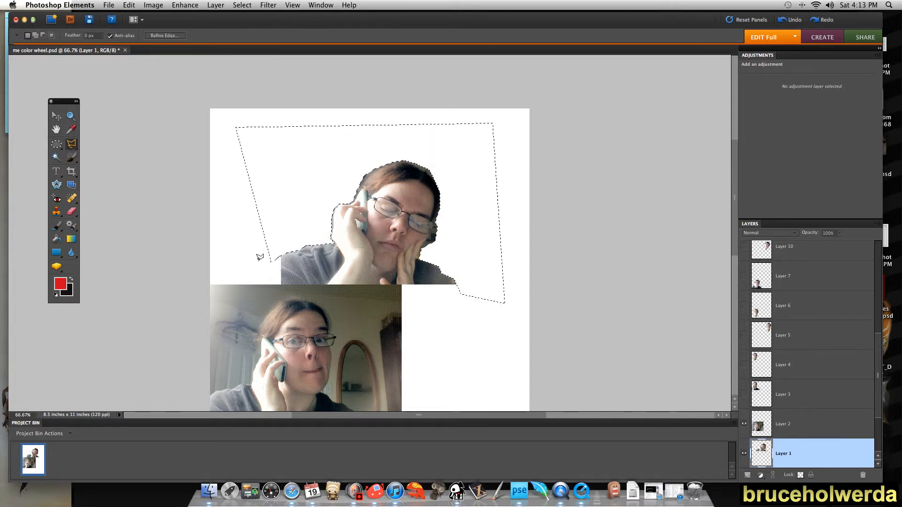
{"action": "key", "text": "super+d"}
Erase the leftover background along the far side of the face and glasses on Layer 1 with a 9 px Eraser.
{"action": "key", "text": "e"}
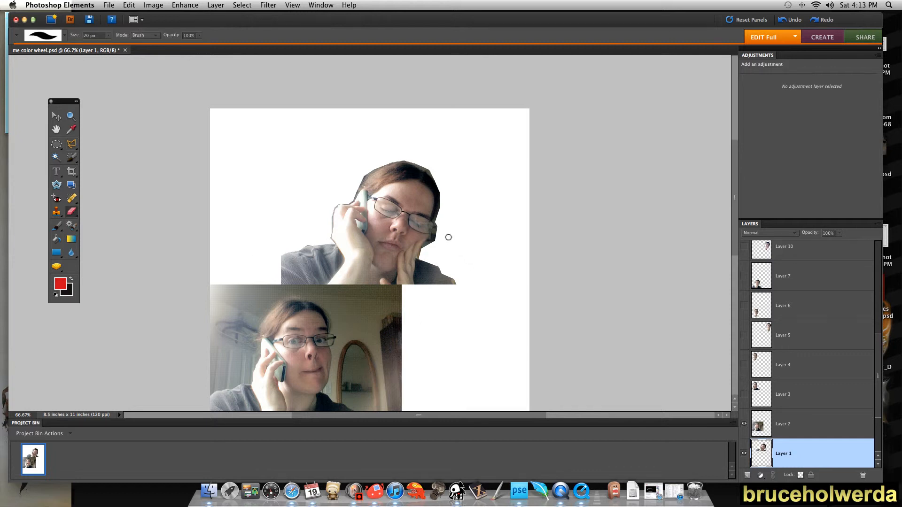
{"action": "key", "text": "bracketleft"}
{"action": "key", "text": "bracketleft"}
{"action": "left_click", "coordinate": [438, 224]}
{"action": "left_click", "coordinate": [438, 224]}
{"action": "mouse_move", "coordinate": [436, 232]}
{"action": "left_mouse_down"}
{"action": "mouse_move", "coordinate": [437, 222]}
{"action": "mouse_move", "coordinate": [431, 241]}
{"action": "left_mouse_up"}
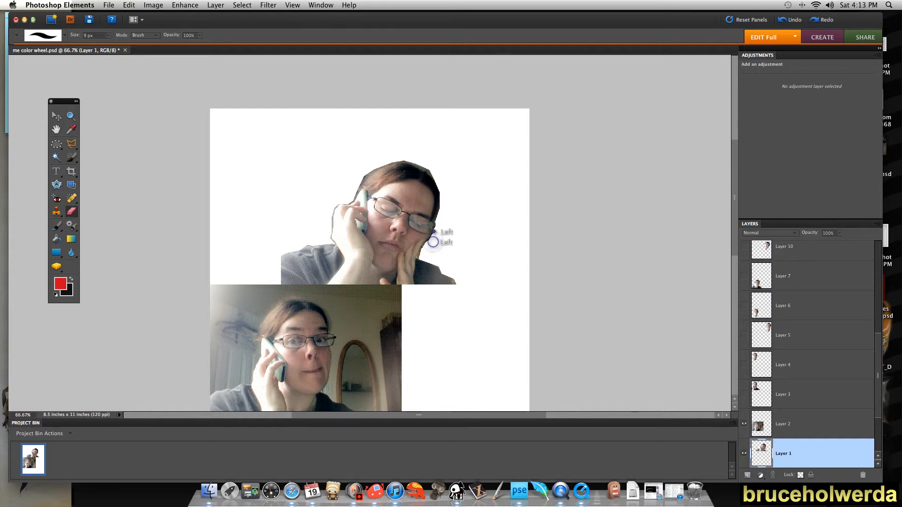
Erase the leftover fringe around the phone hand and along the back of the hair on Layer 1.
{"action": "left_click", "coordinate": [328, 228]}
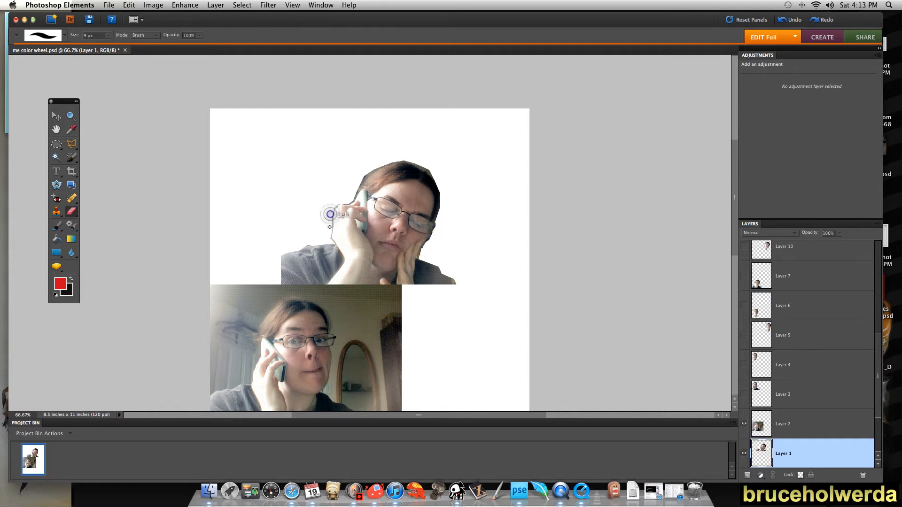
{"action": "left_click", "coordinate": [330, 213]}
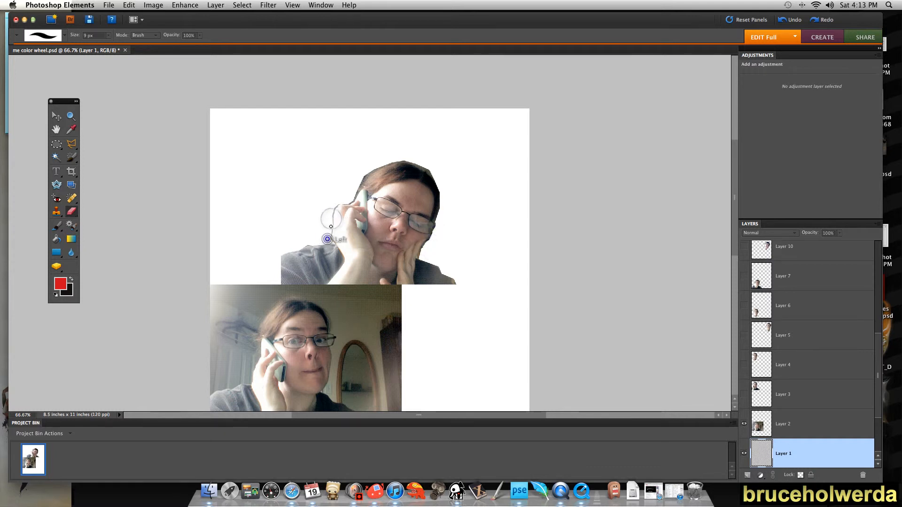
{"action": "left_click", "coordinate": [328, 234]}
{"action": "left_click", "coordinate": [341, 207]}
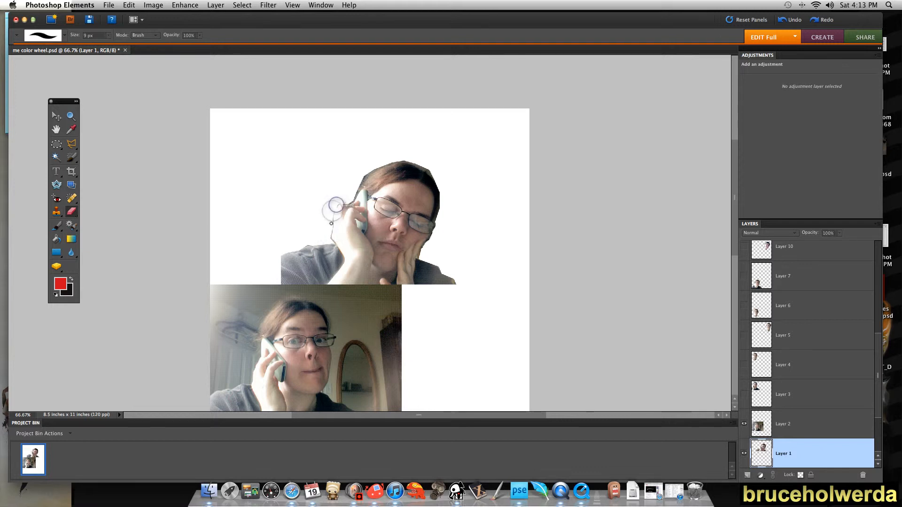
{"action": "left_click", "coordinate": [330, 226]}
{"action": "left_click", "coordinate": [364, 169]}
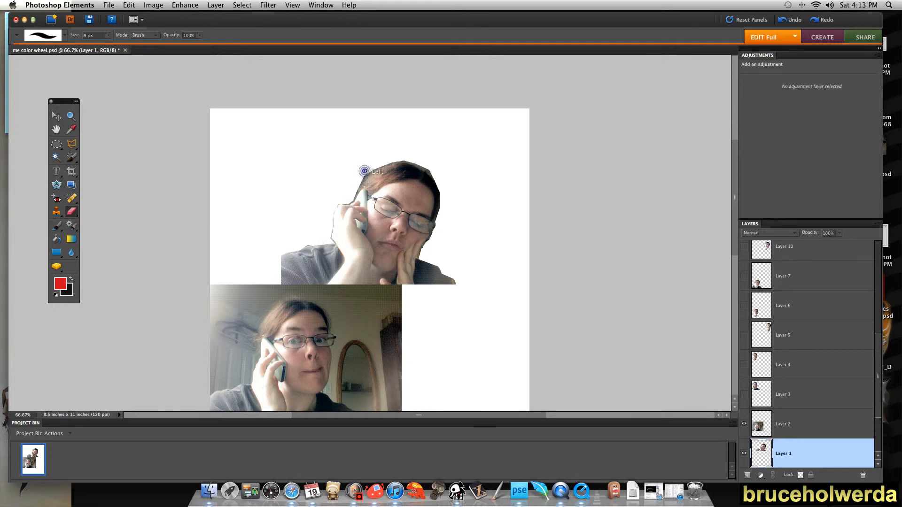
{"action": "left_click", "coordinate": [359, 181]}
Move the Layer 1 cutout into the upper right area of the page, away from the second photo.
{"action": "left_click", "coordinate": [56, 116]}
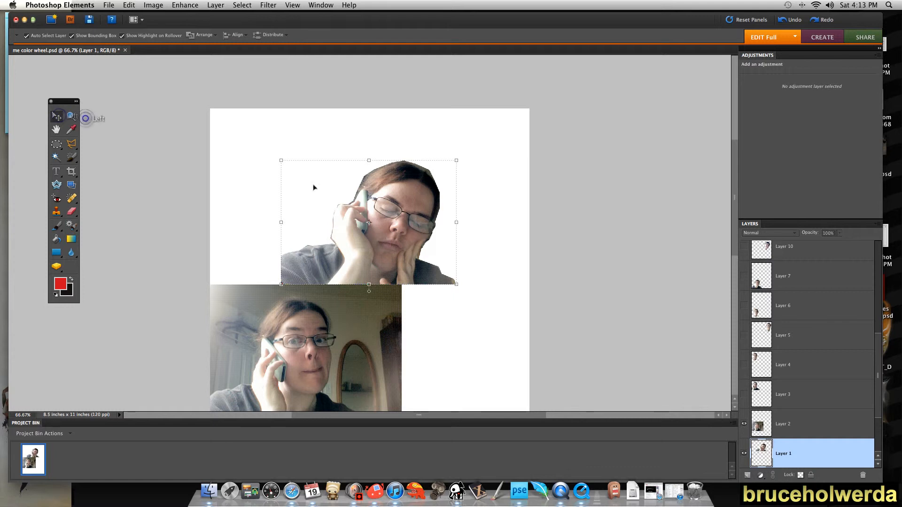
{"action": "left_click", "coordinate": [402, 219]}
{"action": "left_click_drag", "start_coordinate": [409, 219], "coordinate": [466, 195]}
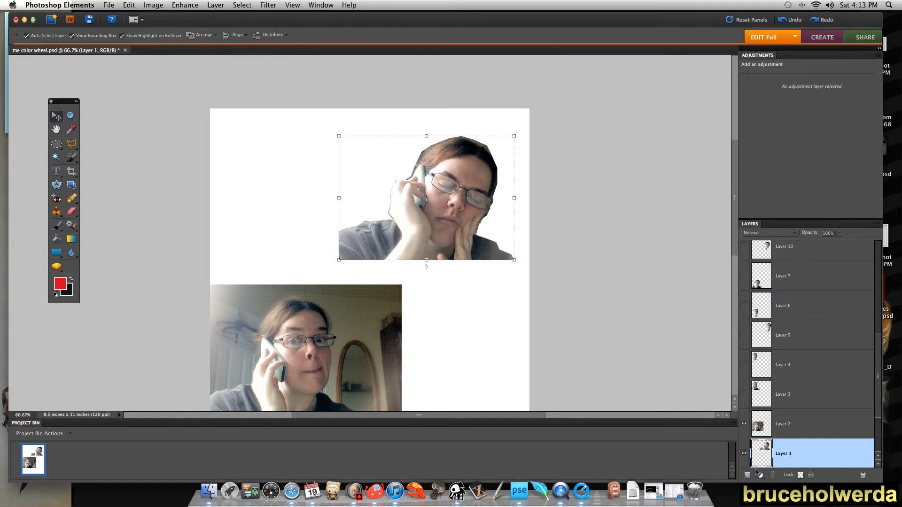
{"action": "left_click", "coordinate": [743, 452]}
{"action": "left_click", "coordinate": [743, 452]}
Move the Layer 2 photo slightly inward so it clears the page's left edge.
{"action": "scroll", "coordinate": [381, 243], "scroll_direction": "down", "scroll_amount": 1}
{"action": "scroll", "coordinate": [382, 243], "scroll_direction": "down", "scroll_amount": 5}
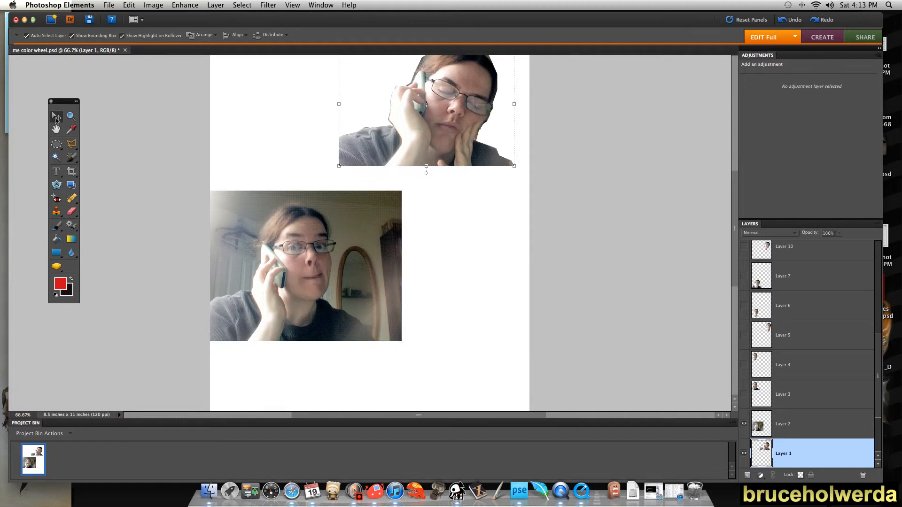
{"action": "left_click_drag", "start_coordinate": [301, 265], "coordinate": [339, 266]}
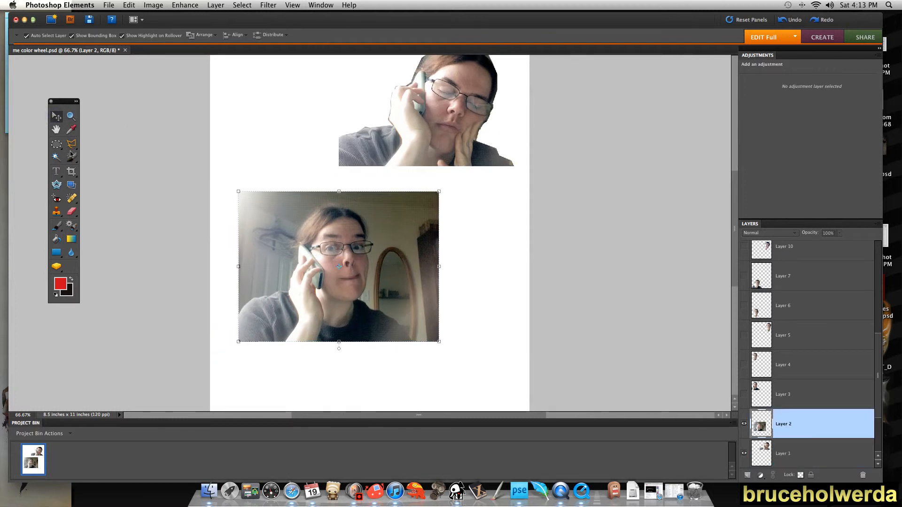
Trace a Magnetic Lasso outline on Layer 2 from the photo's lower edge around the head and down past the phone-side shoulder.
{"action": "left_click_drag", "start_coordinate": [70, 143], "coordinate": [89, 156]}
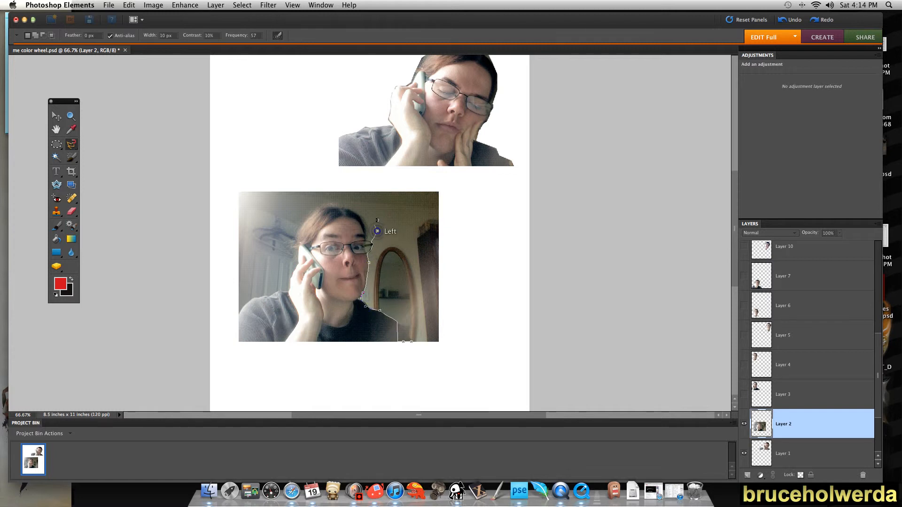
{"action": "left_click", "coordinate": [315, 207]}
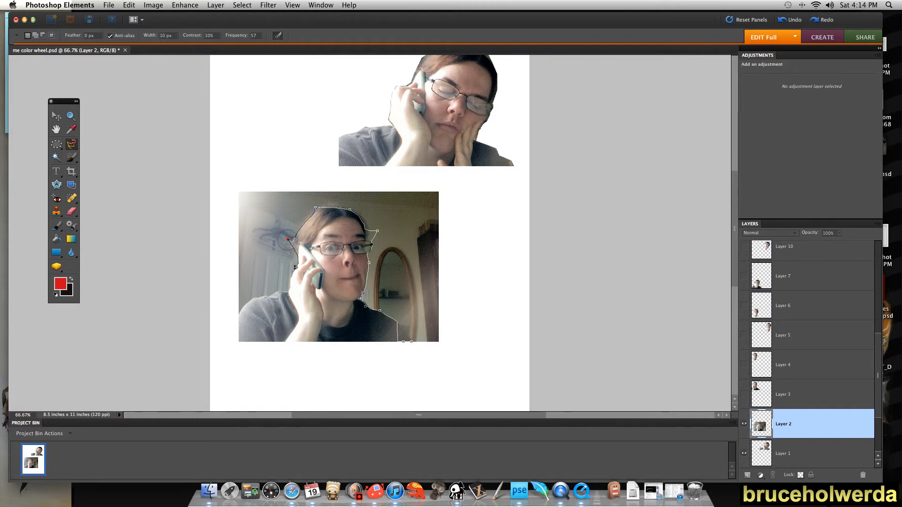
{"action": "left_click", "coordinate": [282, 292]}
{"action": "left_click", "coordinate": [220, 325]}
Close the lasso outline below the Layer 2 photo, then invert the selection and delete the background.
{"action": "left_click", "coordinate": [250, 369]}
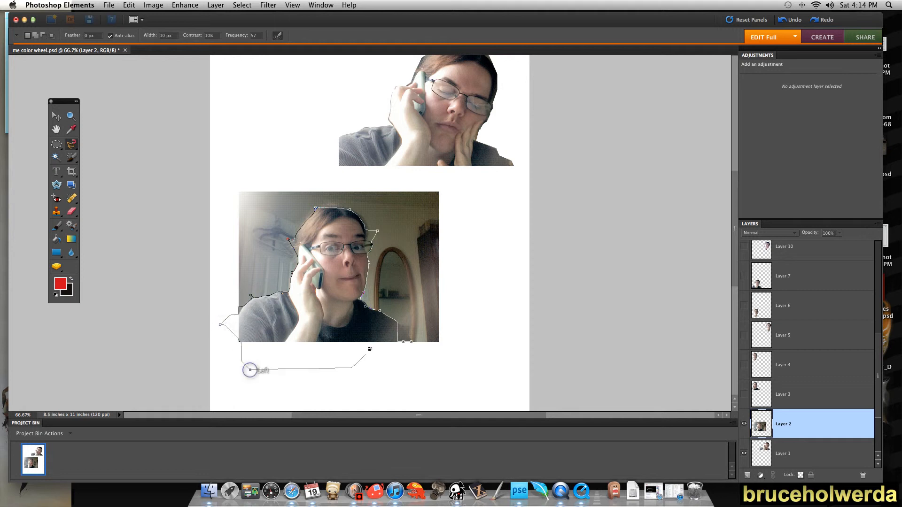
{"action": "left_click", "coordinate": [415, 346]}
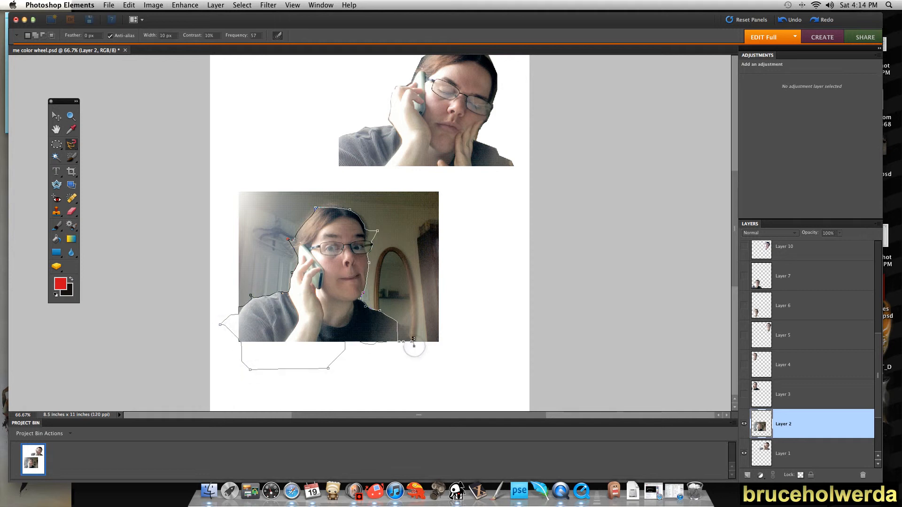
{"action": "double_click", "coordinate": [410, 344]}
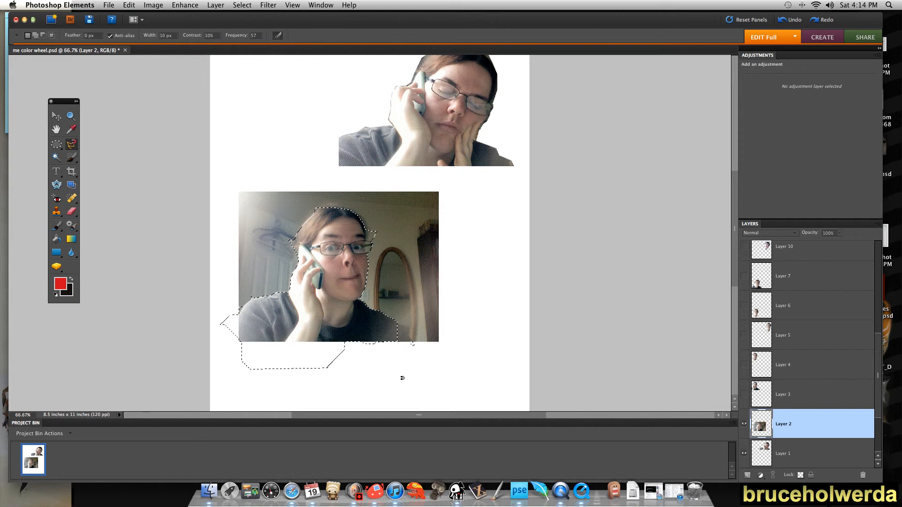
{"action": "key", "text": "super+shift+i"}
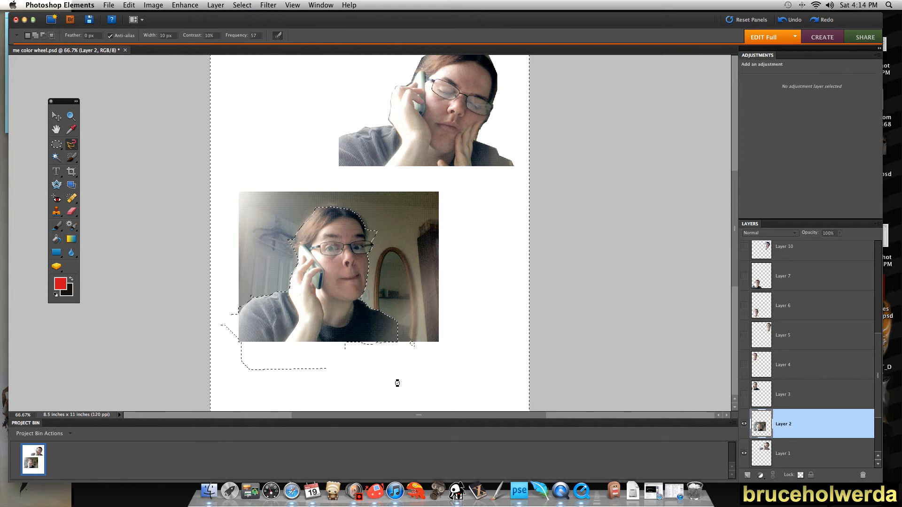
{"action": "key", "text": "Delete"}
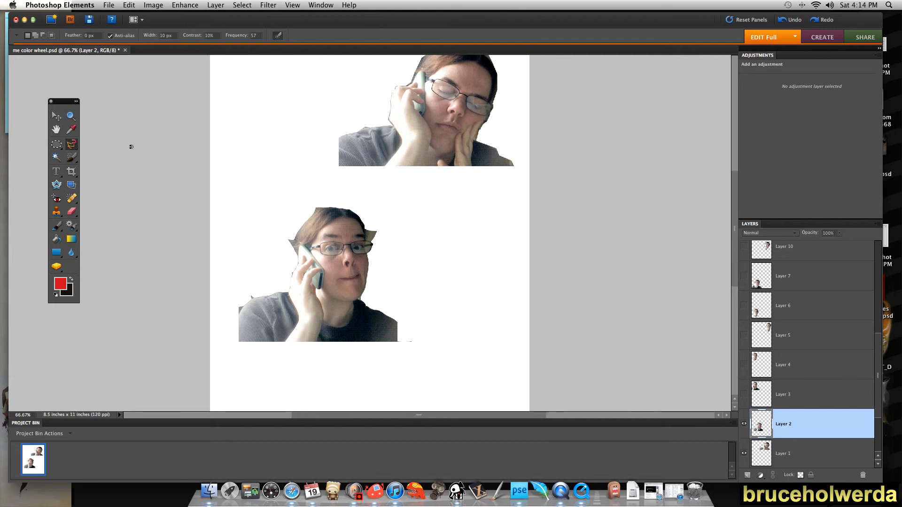
Select the leftover background beside the glasses on Layer 2 with the Quick Selection tool and delete it.
{"action": "left_click", "coordinate": [70, 147]}
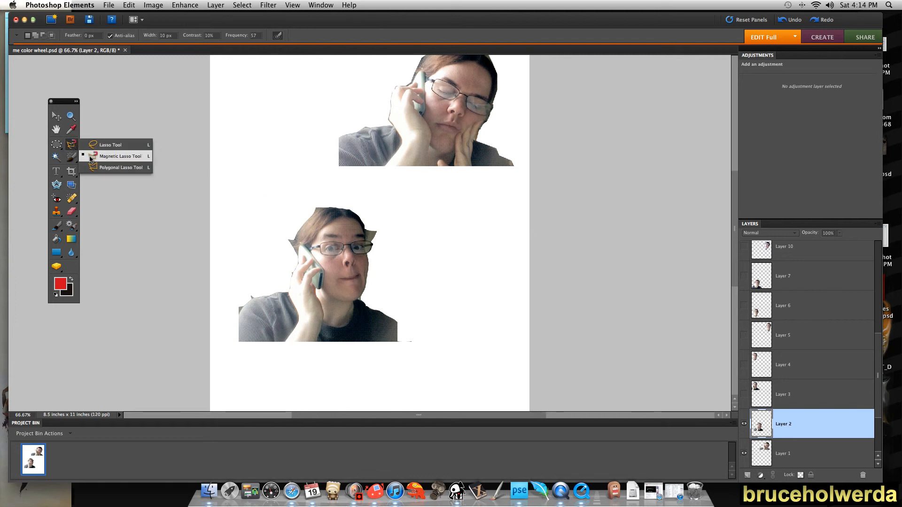
{"action": "left_click", "coordinate": [80, 161]}
{"action": "left_click", "coordinate": [72, 159]}
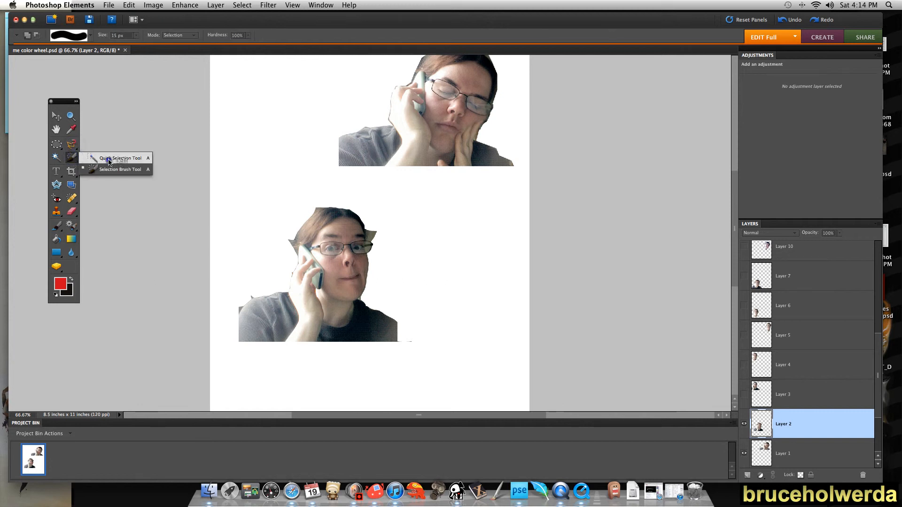
{"action": "left_click", "coordinate": [108, 159]}
{"action": "left_click", "coordinate": [370, 238]}
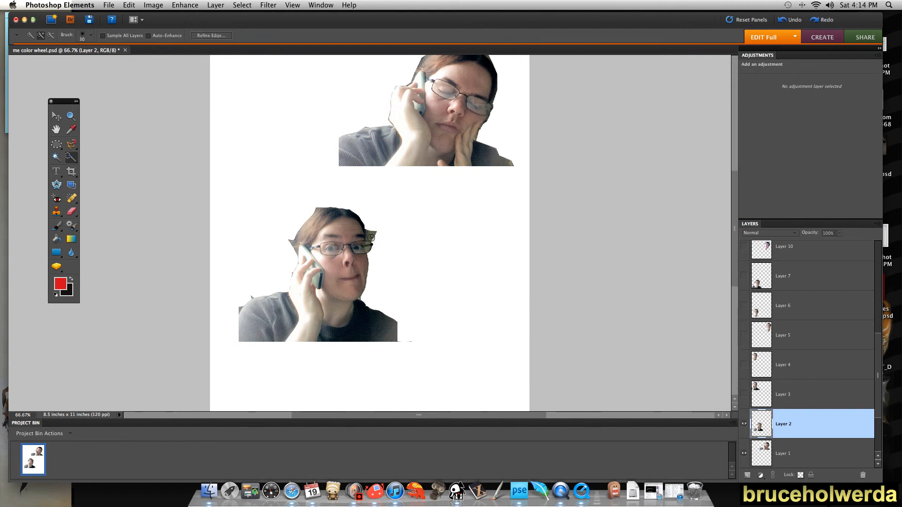
{"action": "left_click", "coordinate": [372, 236]}
{"action": "left_click", "coordinate": [292, 243]}
{"action": "left_click", "coordinate": [242, 4]}
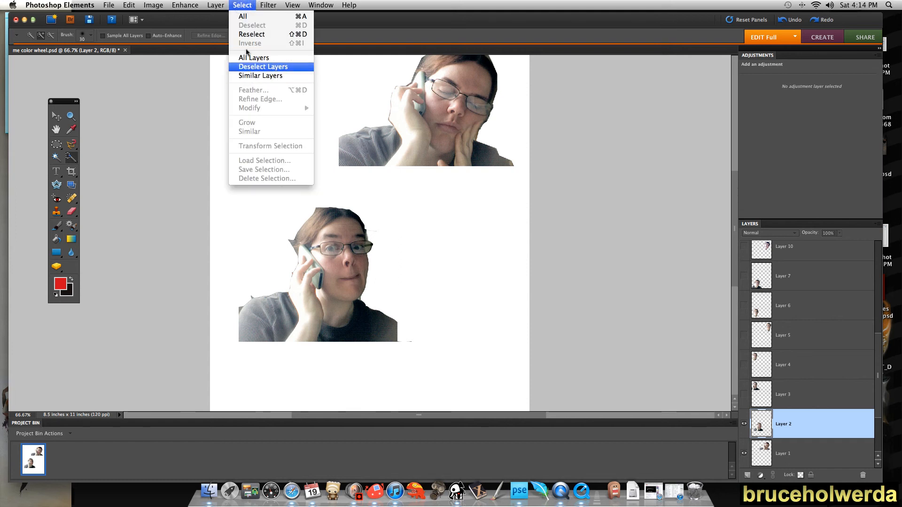
{"action": "left_click", "coordinate": [245, 4]}
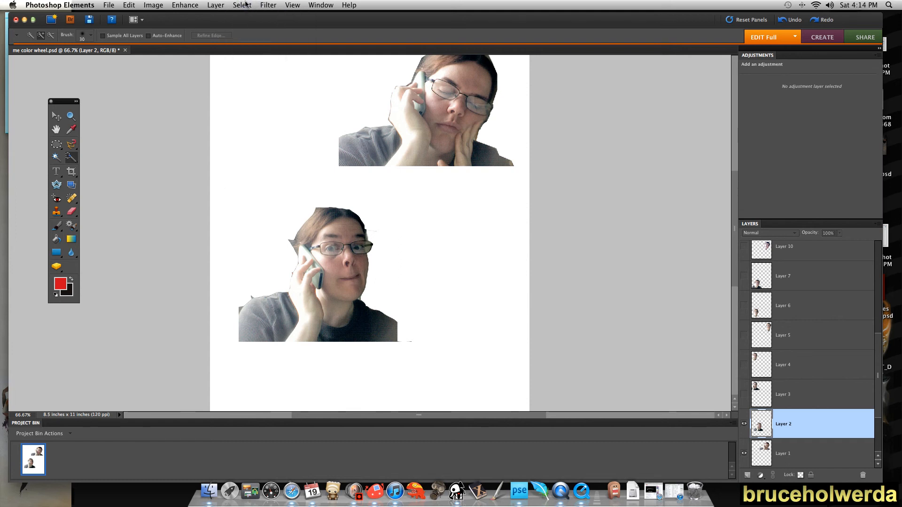